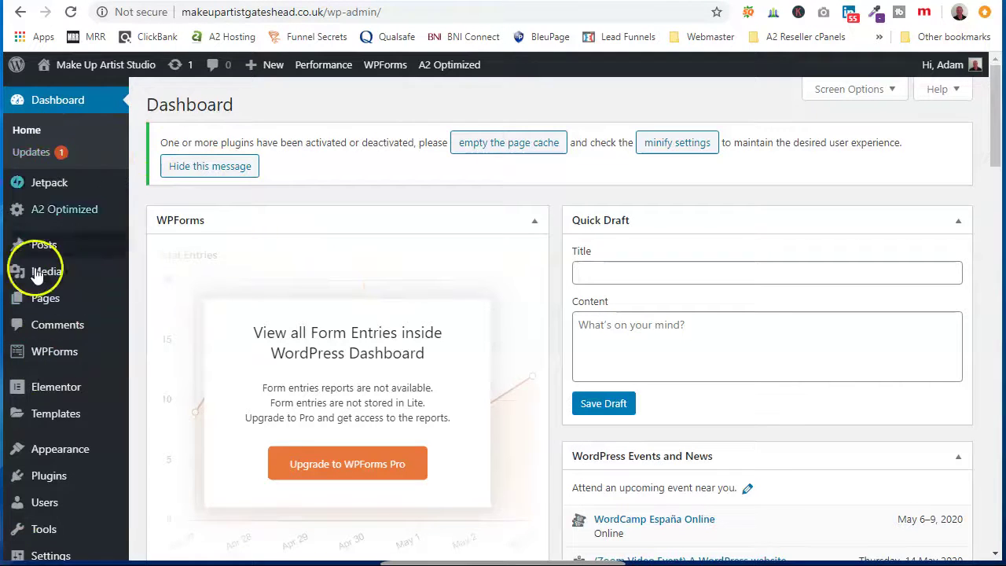
- Open the Home page for editing with Elementor from the list of all pages
scroll(65, 265, "down", 1)
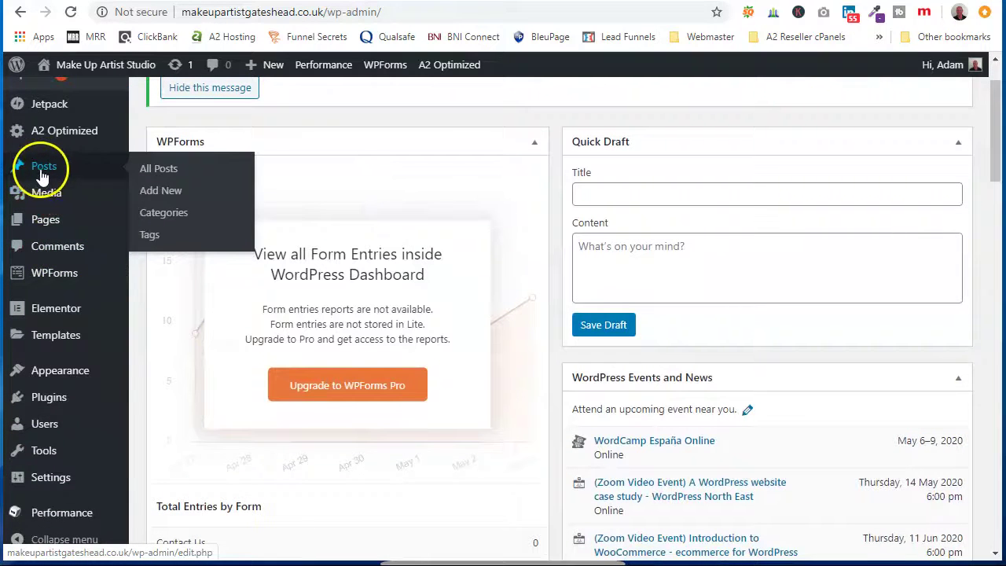
mouse_move(45, 218)
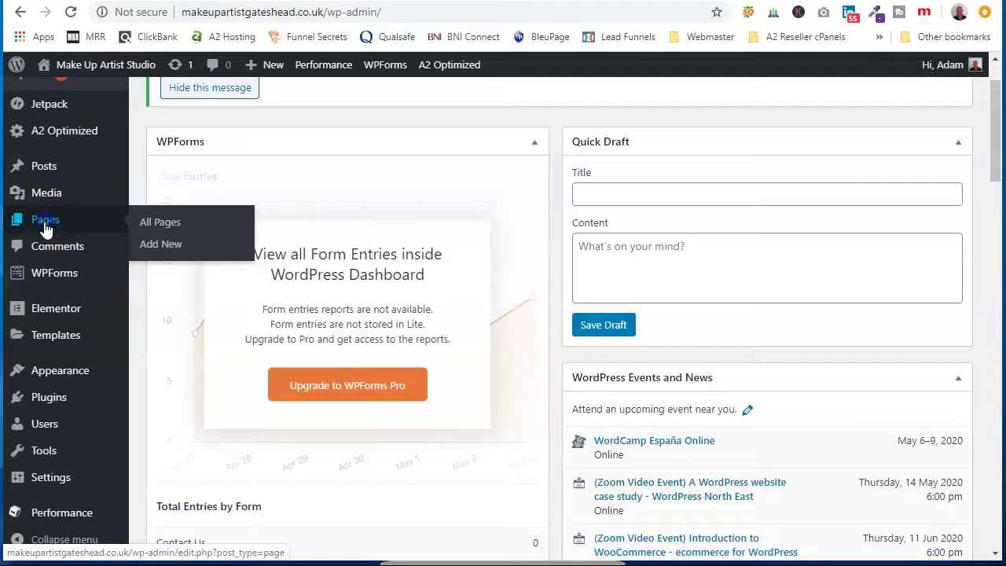
left_click(44, 224)
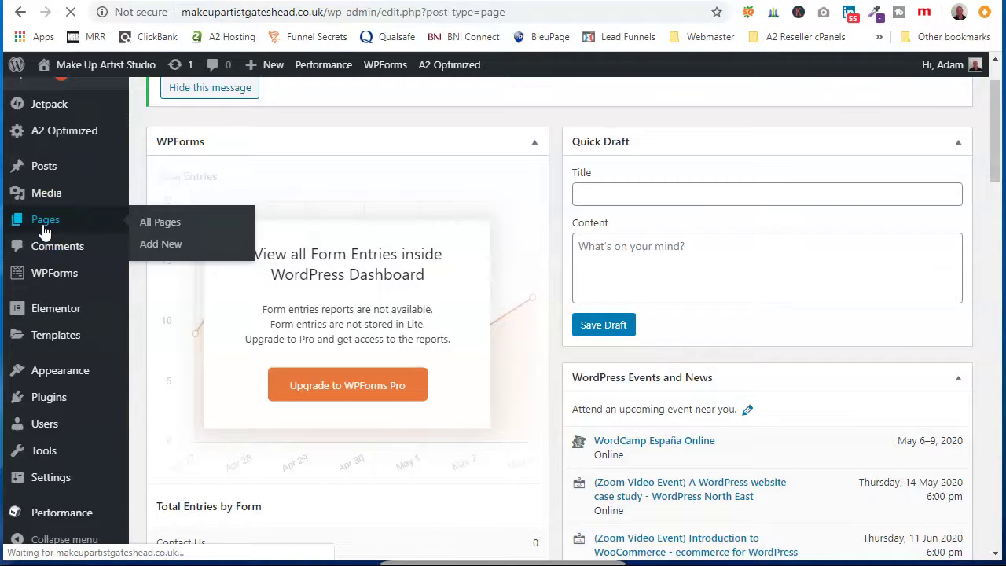
scroll(423, 191, "down", 3)
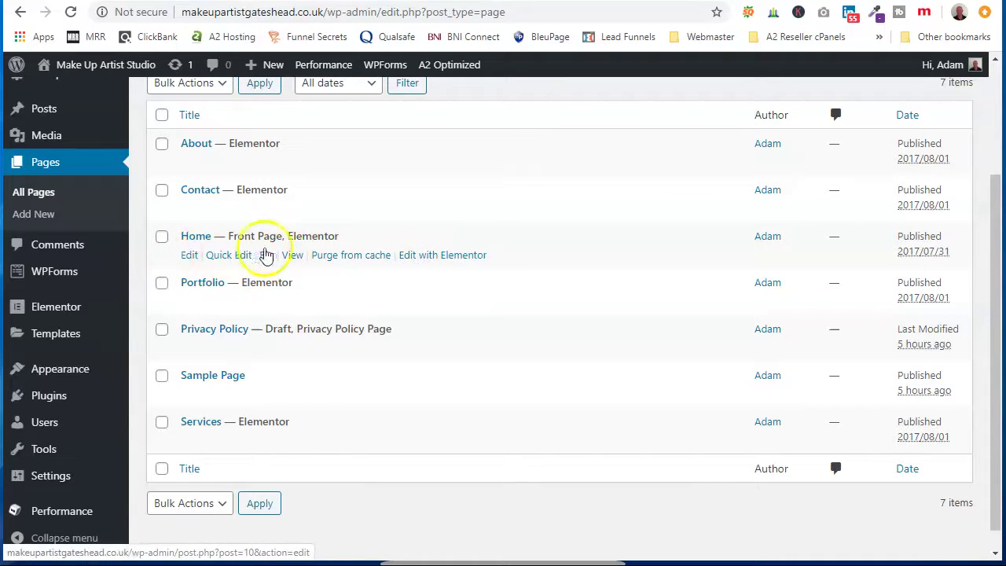
left_click(423, 256)
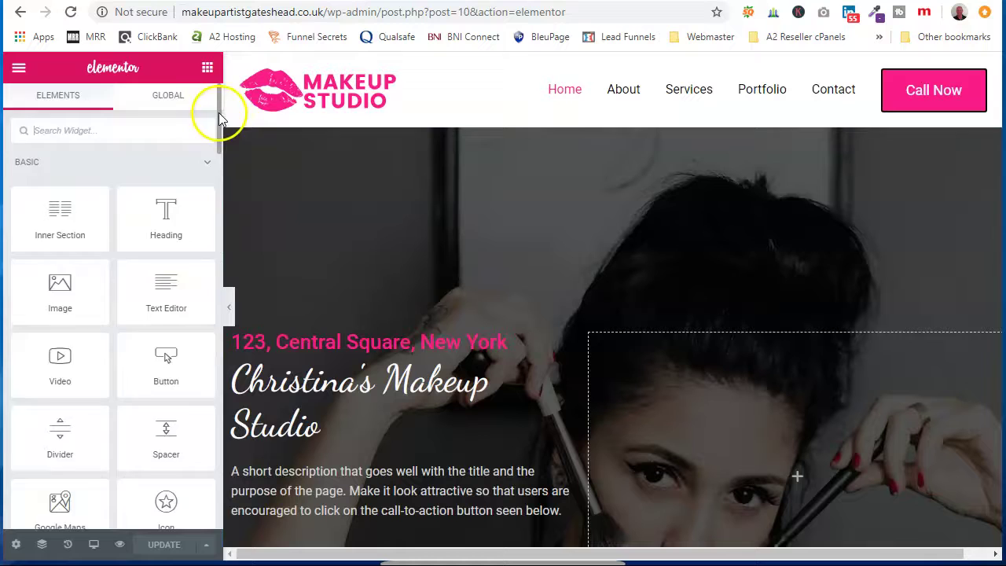
- Look through the available widget groups, including the contents of the Site and WooCommerce groups
left_click_drag(220, 118, 213, 328)
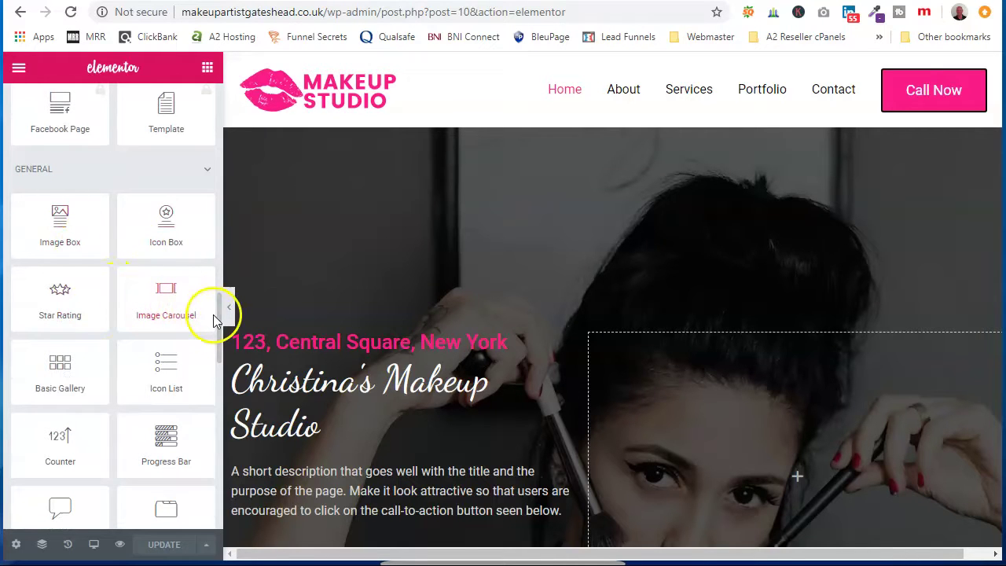
left_click_drag(218, 320, 215, 443)
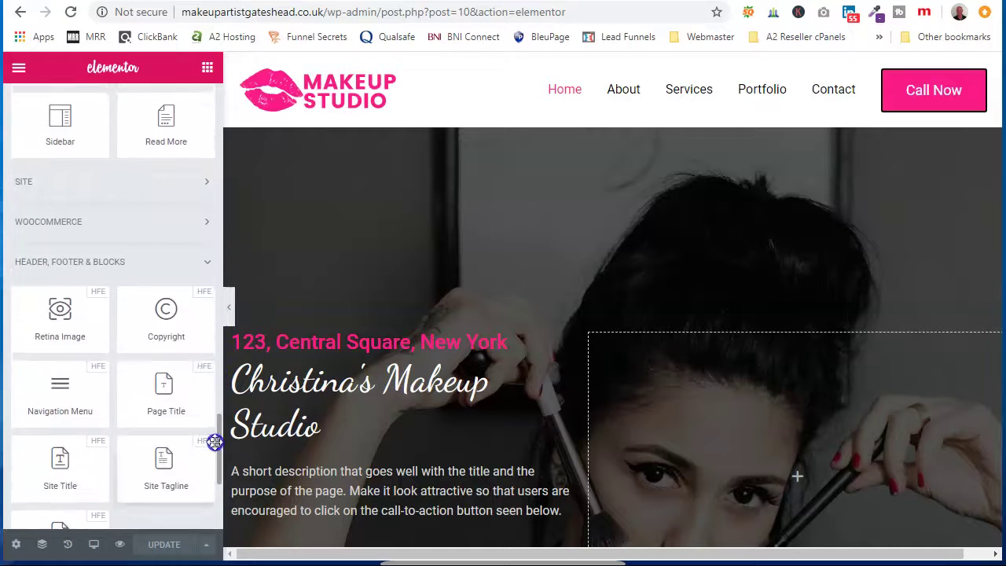
left_click(168, 195)
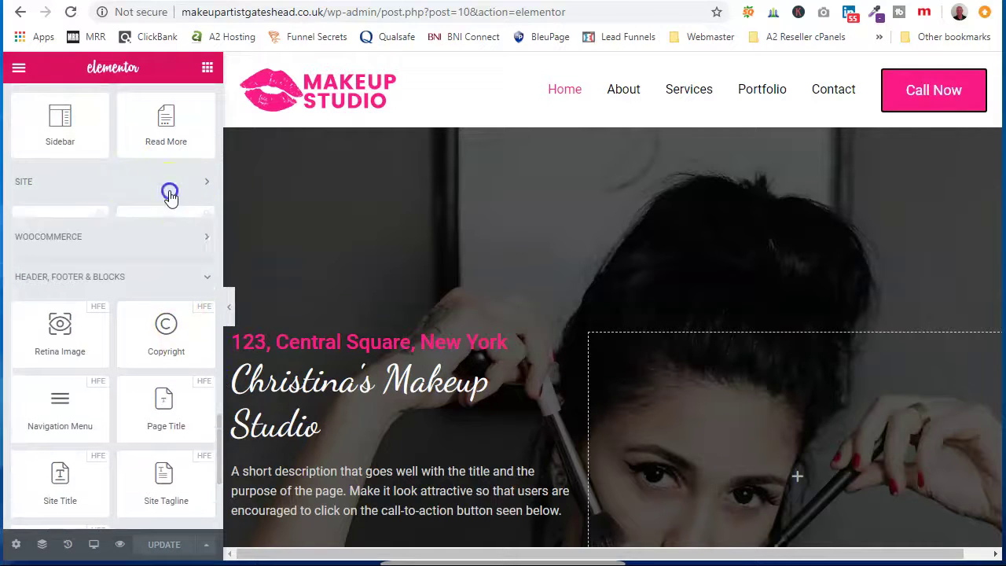
scroll(102, 212, "down", 1)
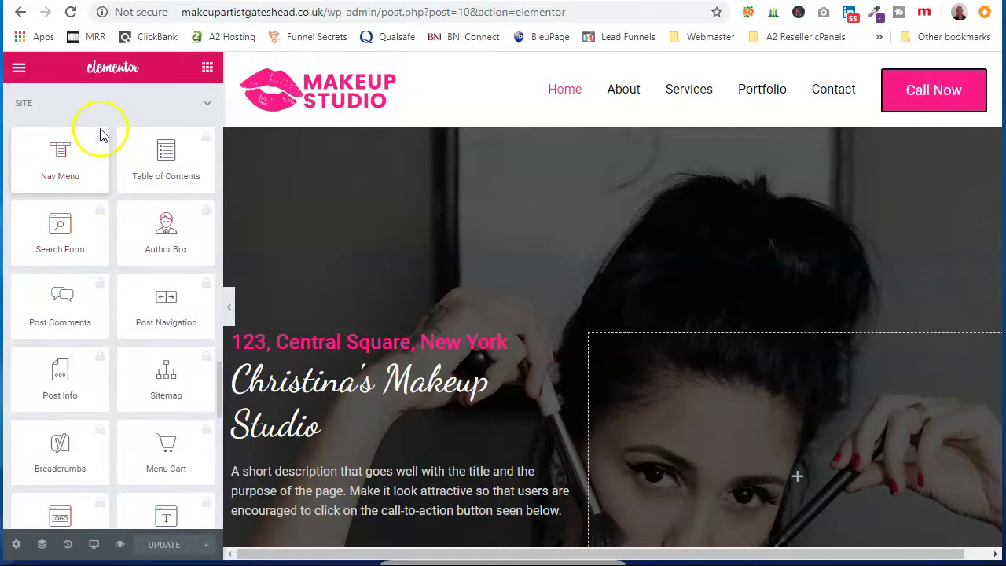
left_click(207, 107)
left_click(201, 157)
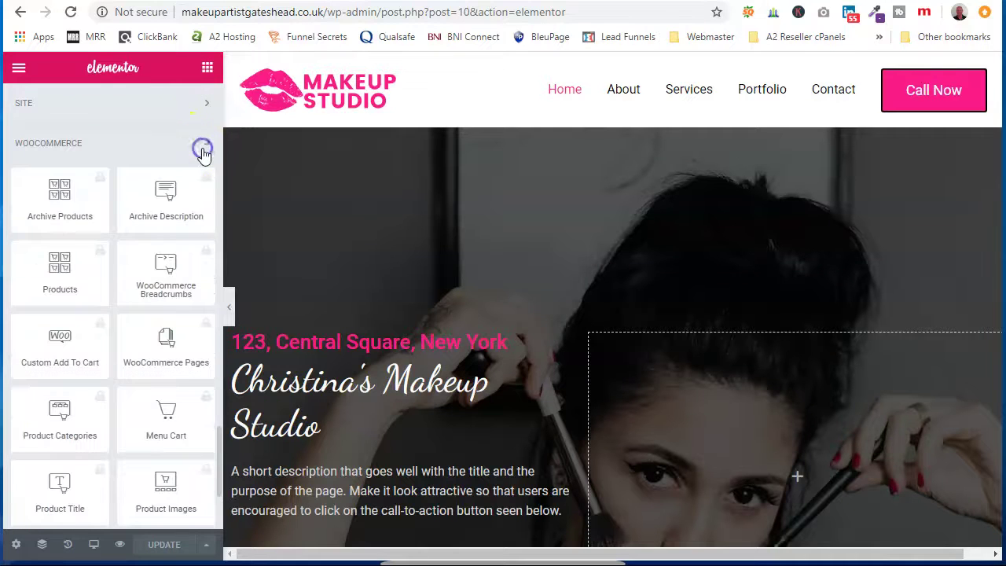
scroll(169, 259, "down", 5)
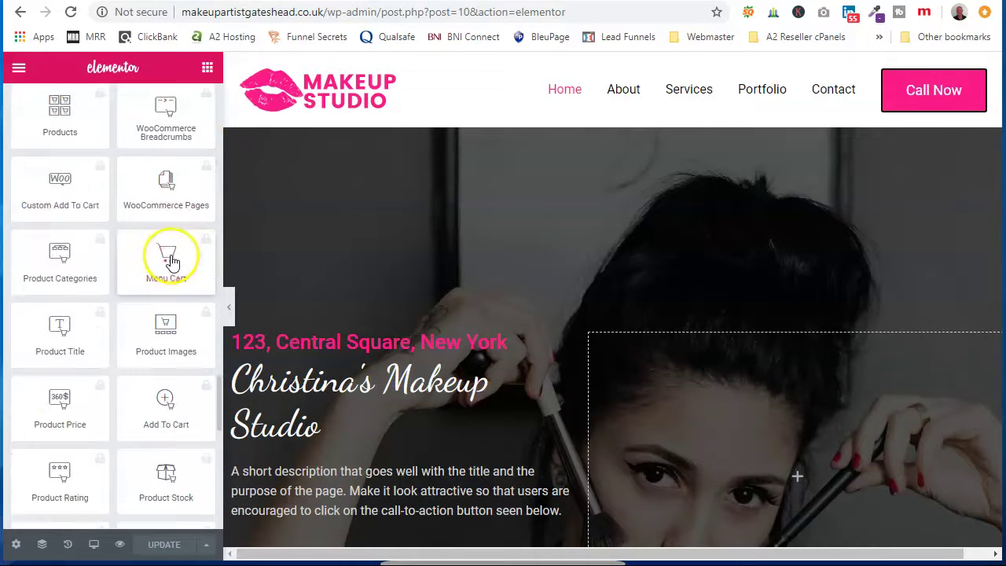
scroll(167, 267, "up", 3)
scroll(169, 252, "up", 2)
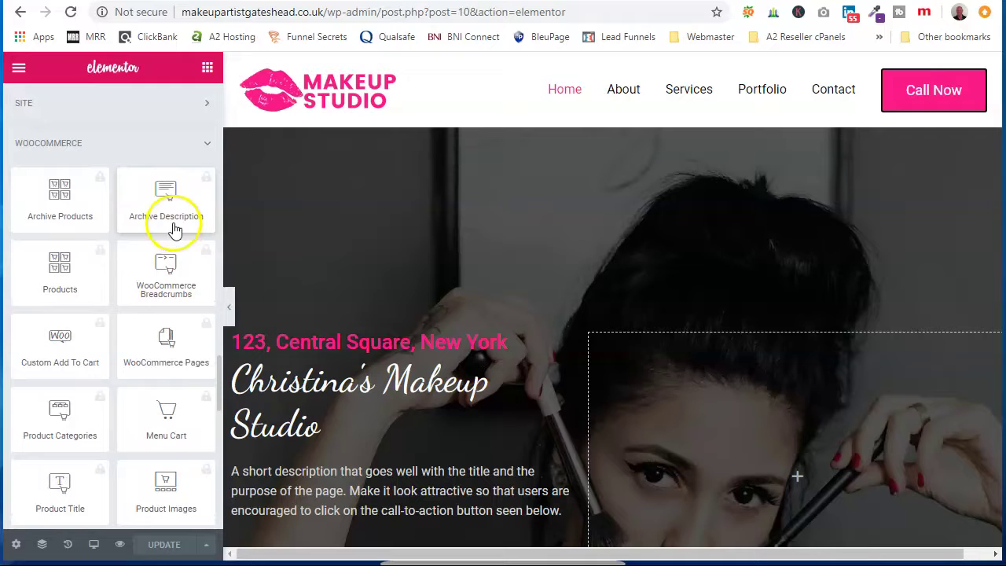
left_click(208, 144)
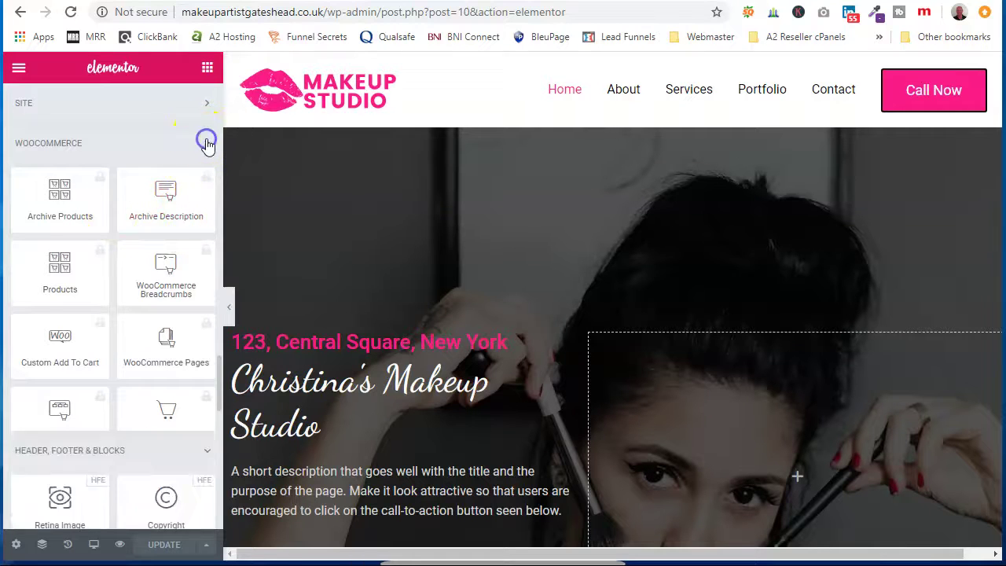
- Examine the Header, Footer & Blocks widgets, the page's footer and the WordPress widget group
scroll(142, 180, "down", 1)
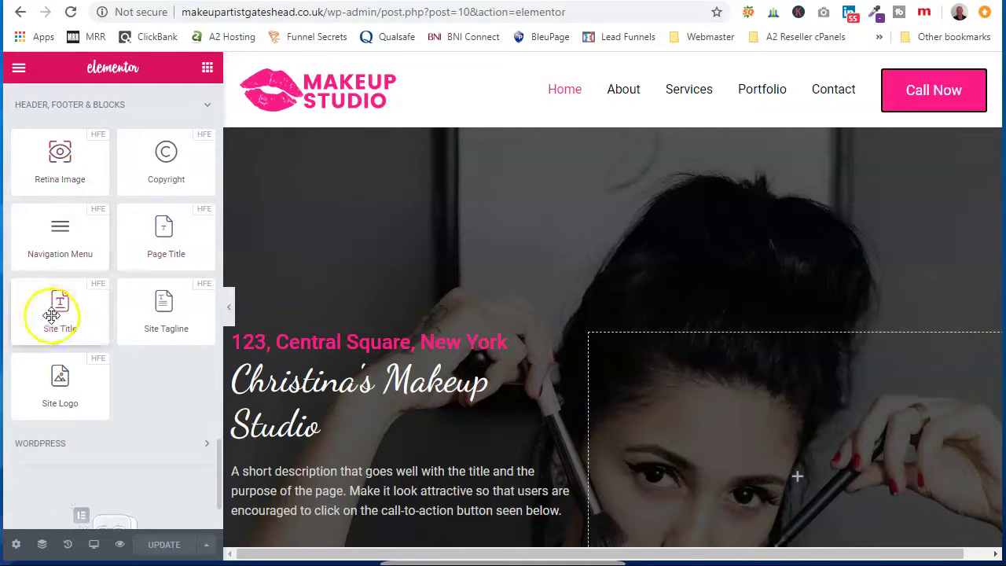
scroll(506, 307, "down", 10)
scroll(480, 318, "down", 15)
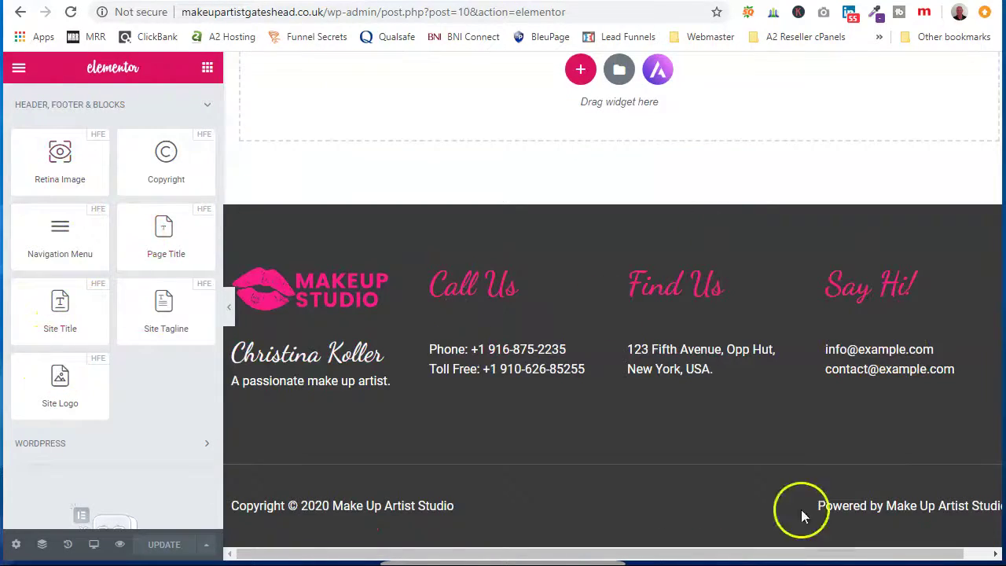
scroll(92, 346, "down", 2)
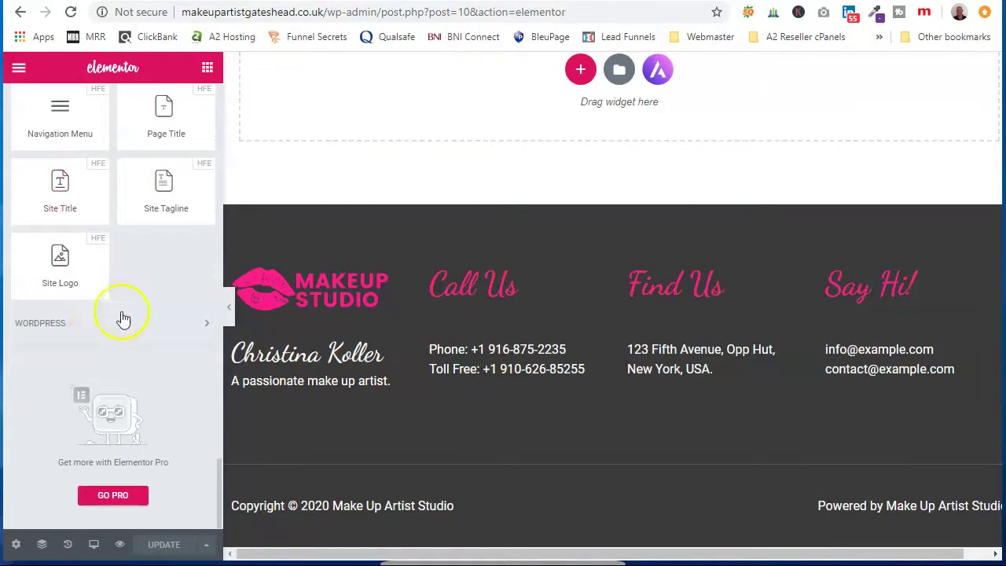
left_click(205, 328)
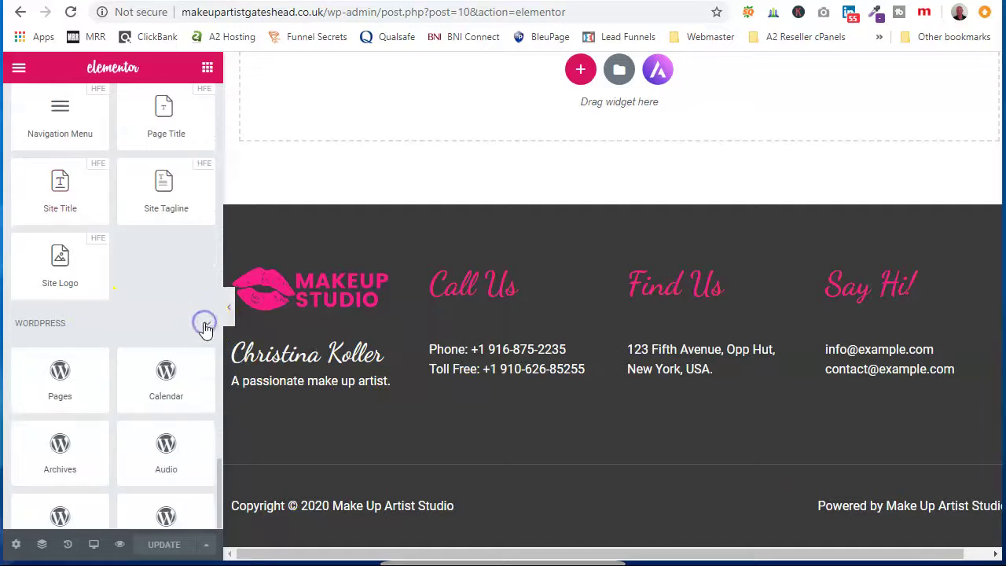
scroll(150, 288, "down", 3)
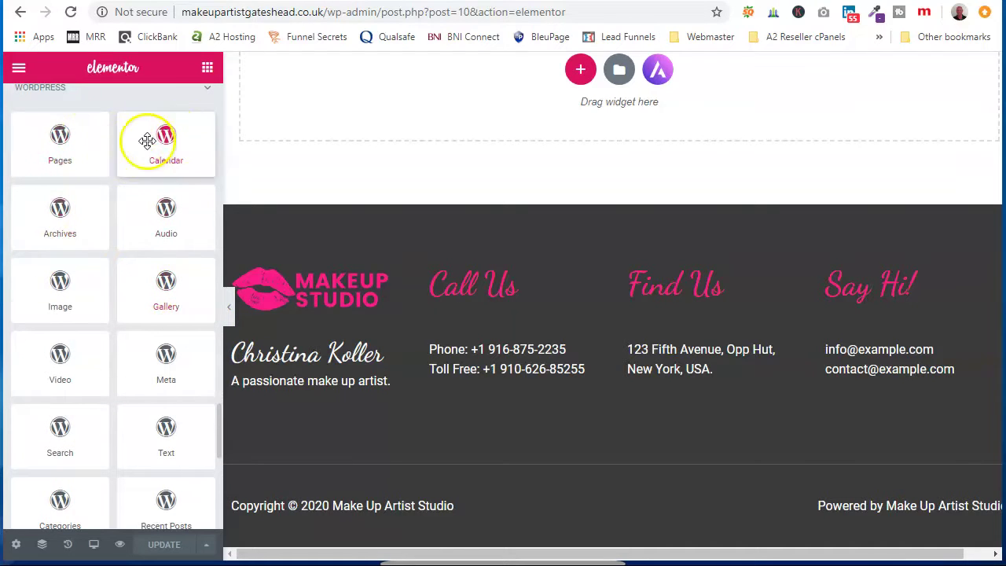
scroll(118, 305, "down", 2)
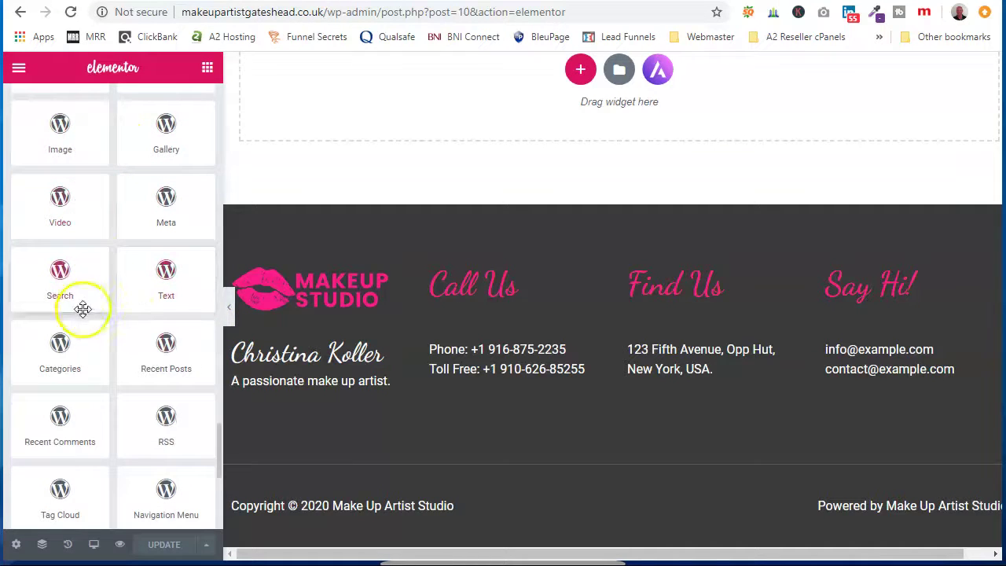
scroll(145, 382, "down", 3)
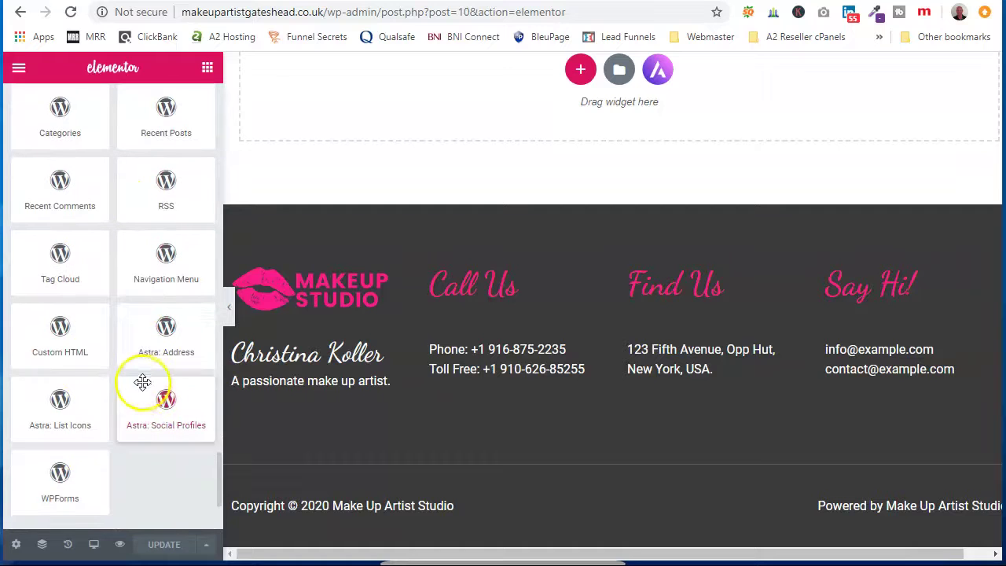
left_click_drag(215, 480, 206, 118)
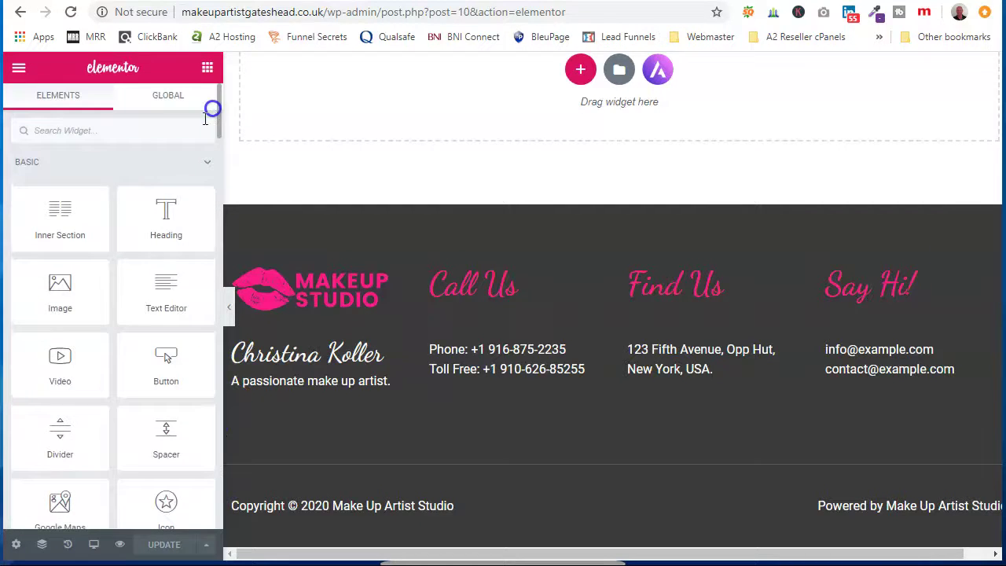
- Collapse the Pro widget group and look through the Basic and General widgets
scroll(135, 191, "down", 2)
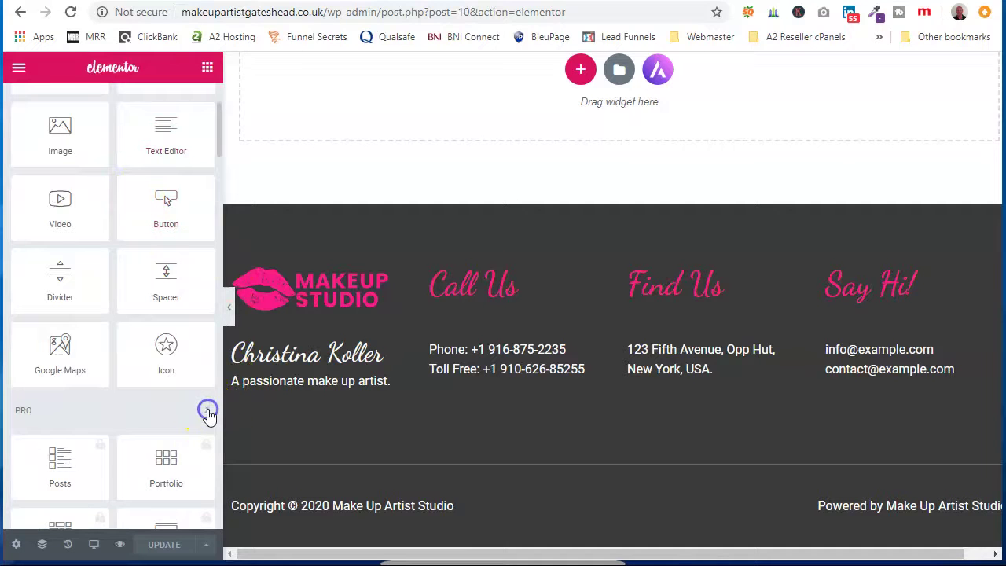
left_click(209, 413)
scroll(180, 409, "down", 2)
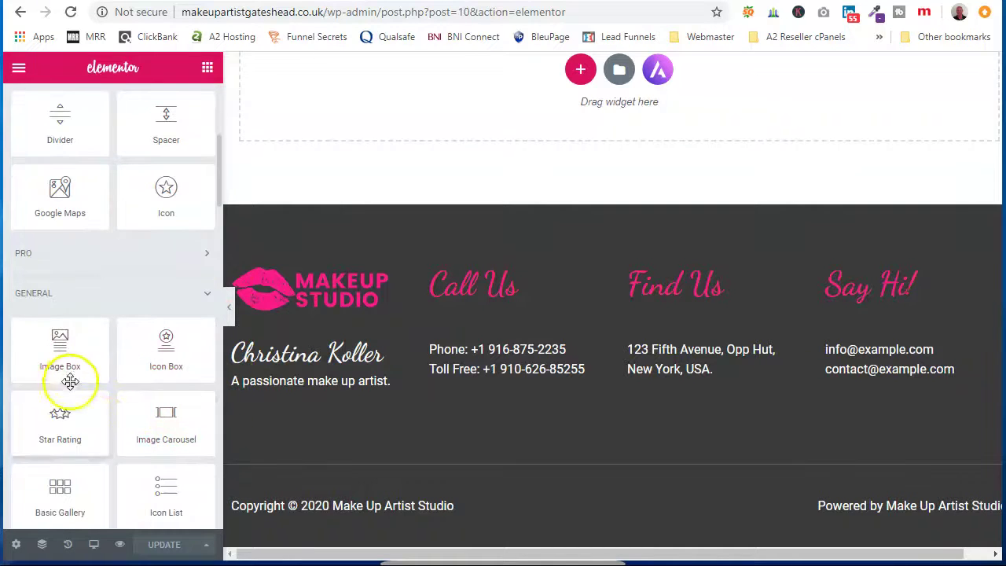
scroll(157, 456, "down", 3)
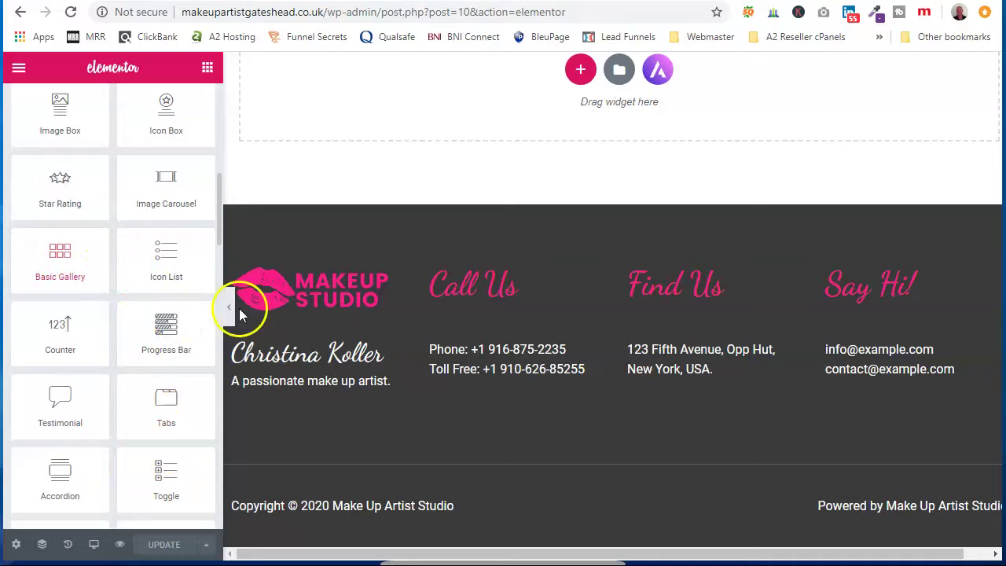
scroll(134, 472, "down", 2)
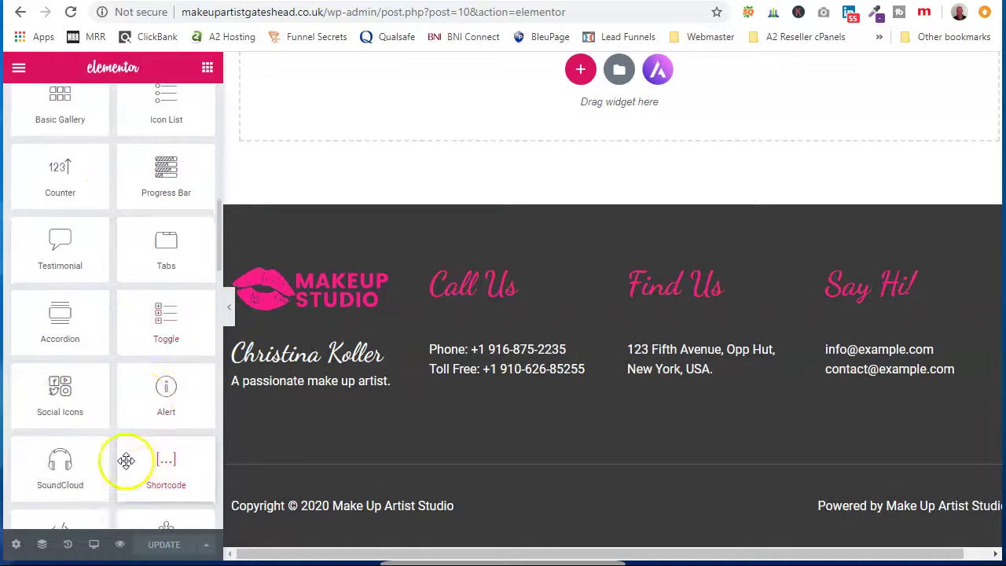
scroll(125, 460, "down", 1)
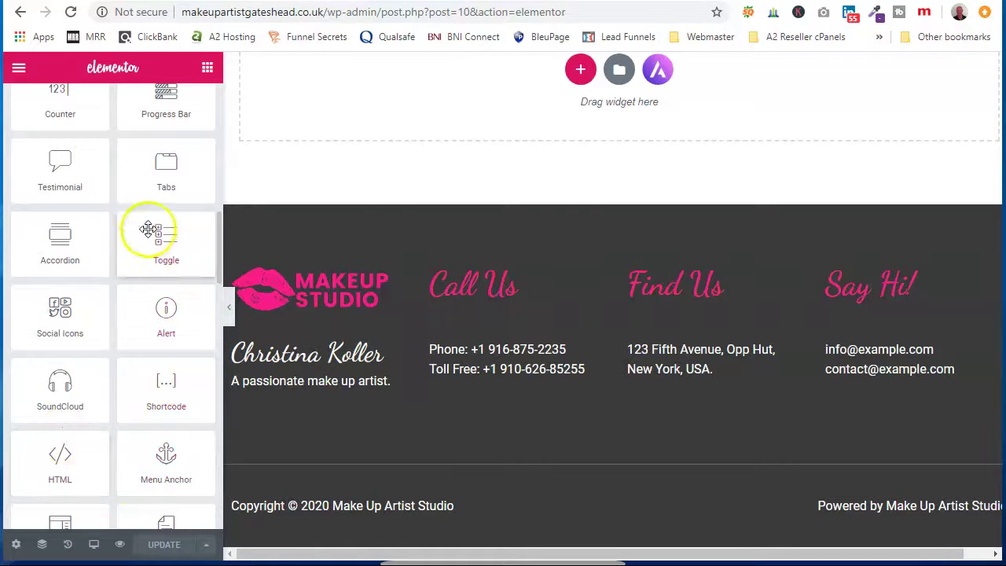
scroll(134, 231, "up", 3)
- Review the Home page's sections from the price lists up to the header and hero section
scroll(524, 209, "up", 10)
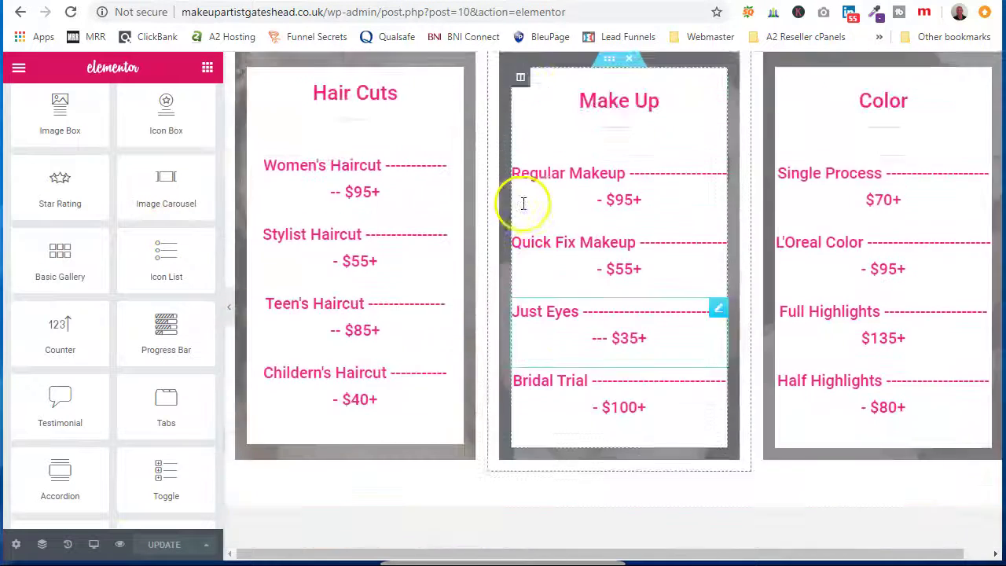
scroll(524, 206, "up", 15)
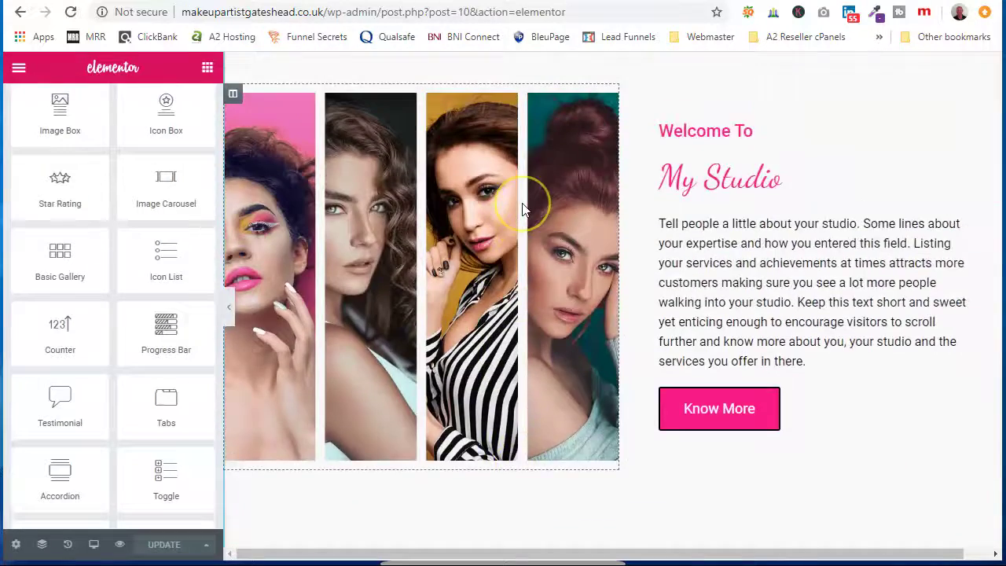
scroll(523, 207, "up", 8)
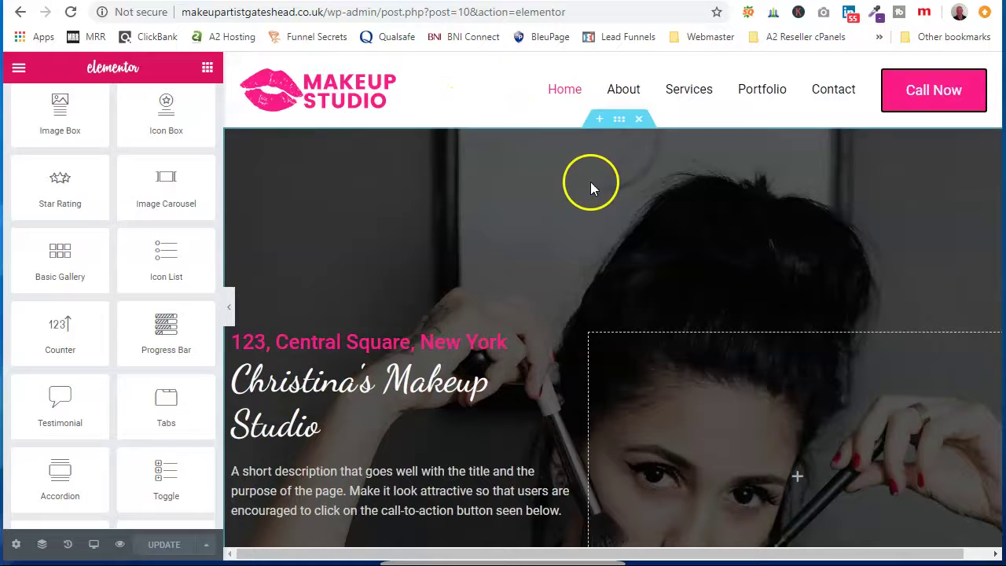
scroll(590, 181, "down", 1)
scroll(541, 169, "up", 1)
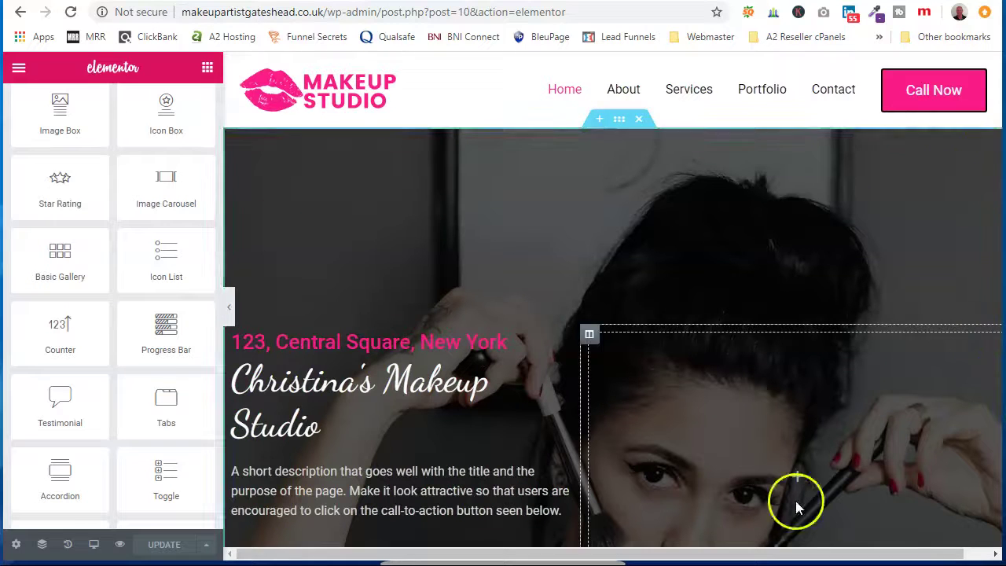
mouse_move(739, 558)
left_mouse_down()
mouse_move(760, 555)
mouse_move(747, 555)
left_mouse_up()
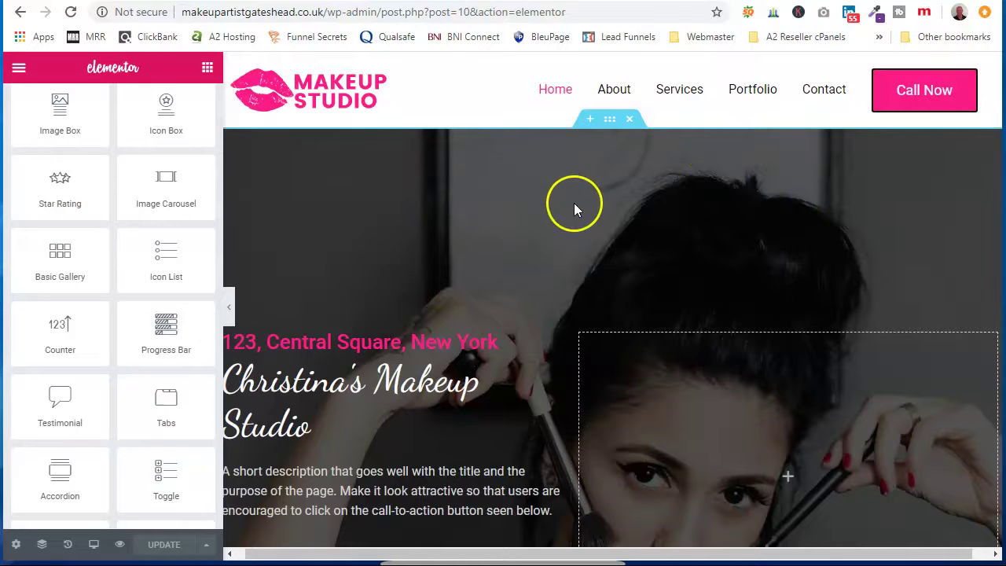
- Inspect the hero section's address heading, studio title Image Box and Know More button by opening each one's settings
scroll(679, 195, "down", 2)
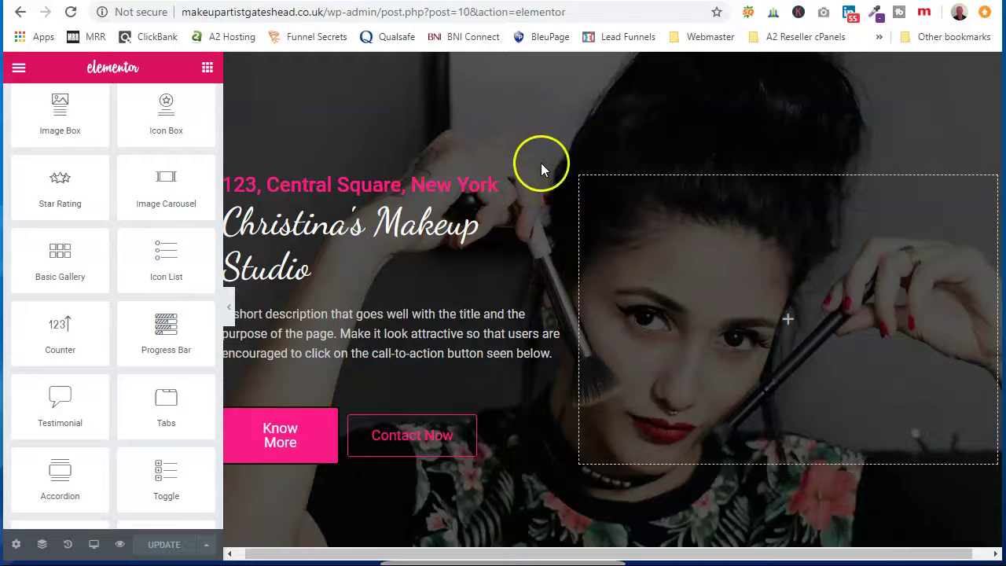
scroll(538, 236, "down", 3)
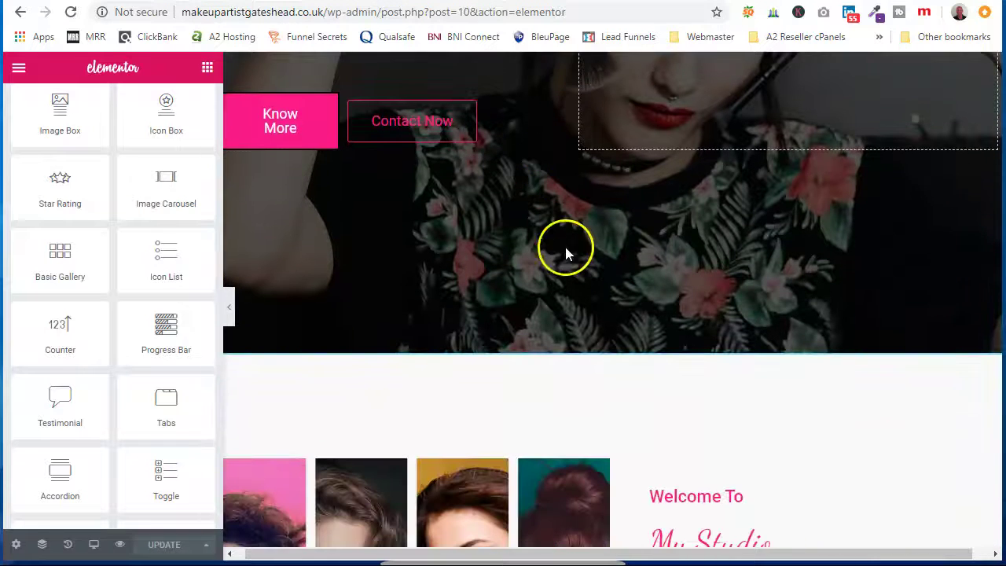
scroll(571, 260, "up", 2)
scroll(646, 206, "up", 3)
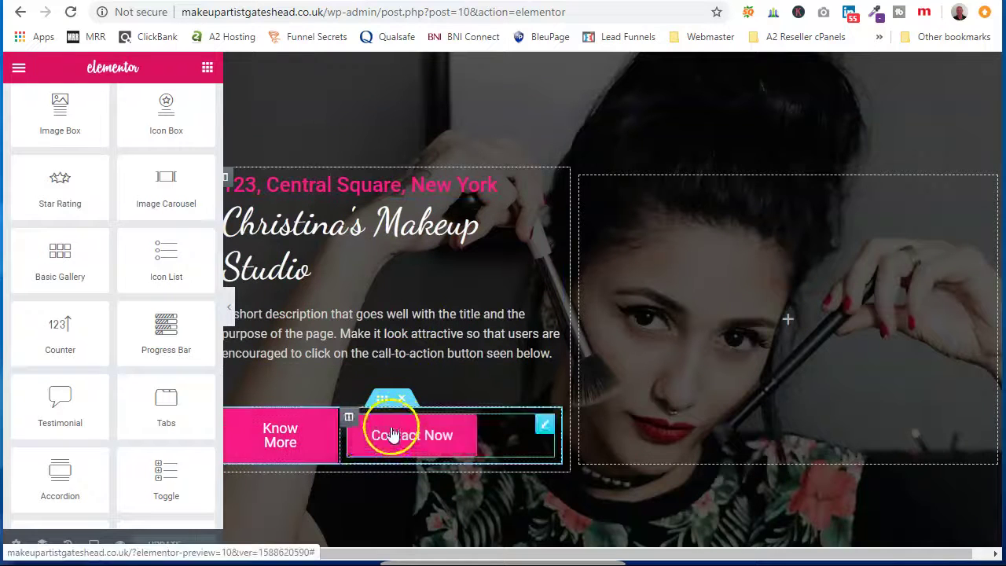
left_click(346, 184)
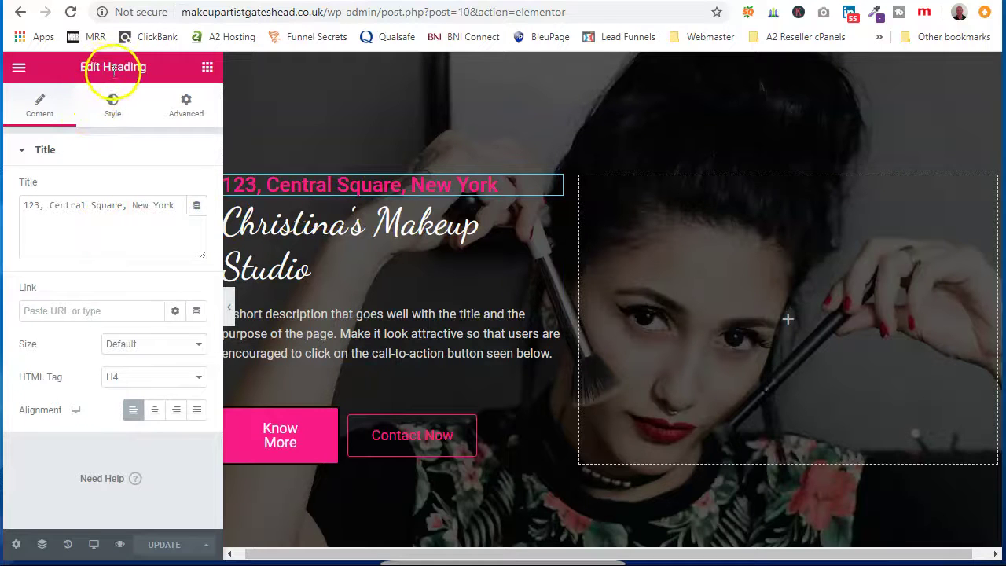
left_click(287, 232)
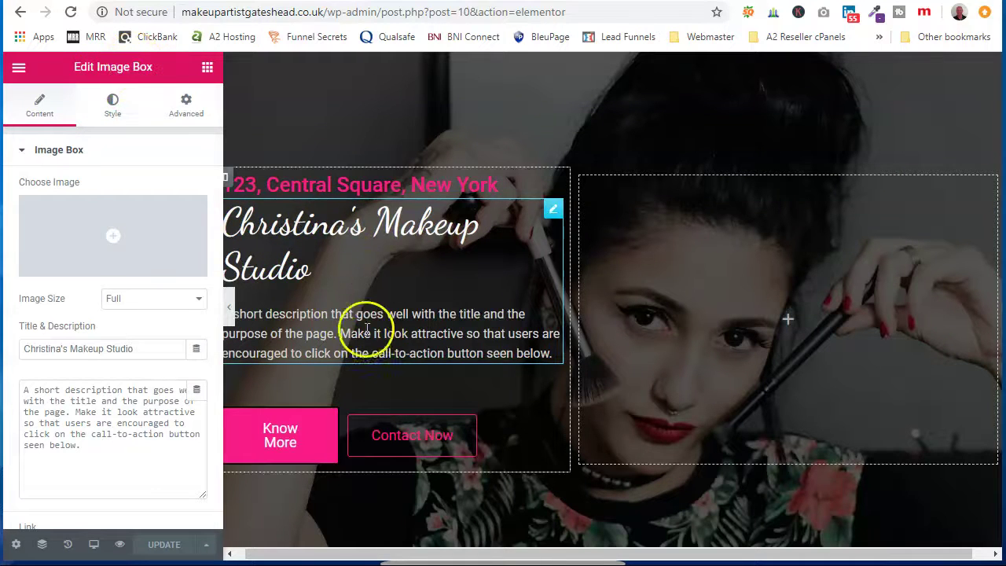
scroll(307, 352, "down", 2)
left_click(287, 286)
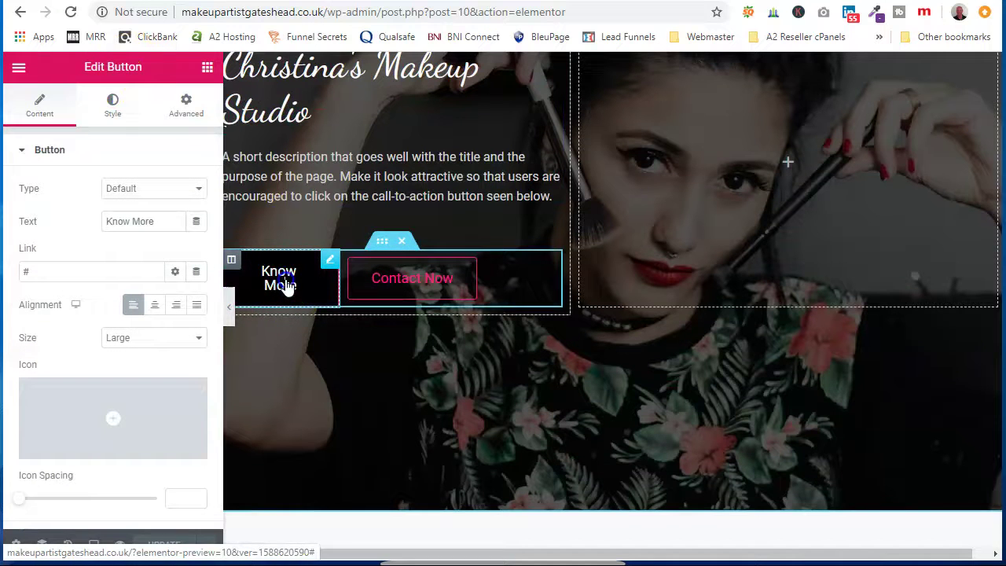
scroll(471, 289, "down", 3)
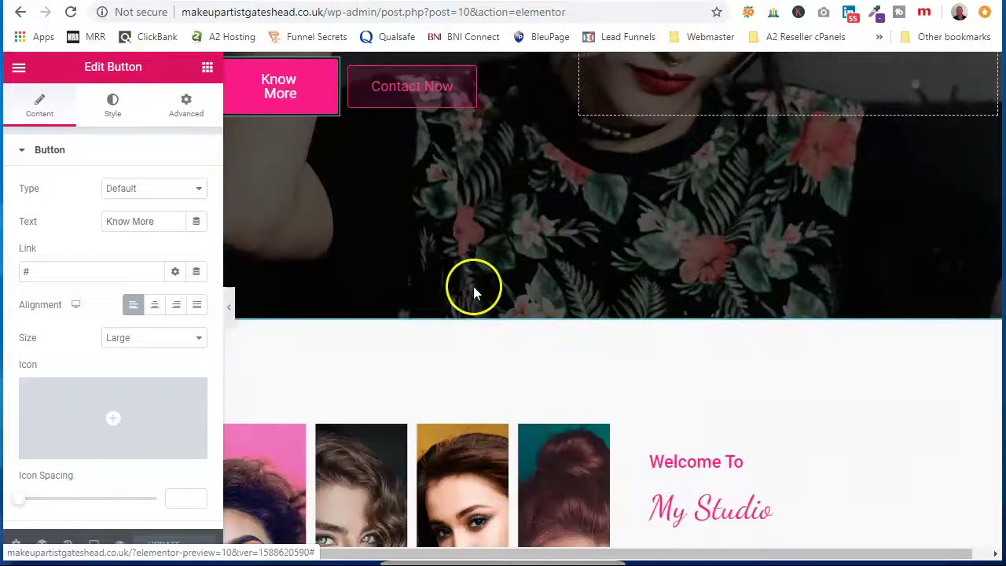
- Inspect the settings of the welcome section's image and text, the Party Makeup Image Box and the appointment offer heading
scroll(477, 289, "down", 3)
left_click(410, 337)
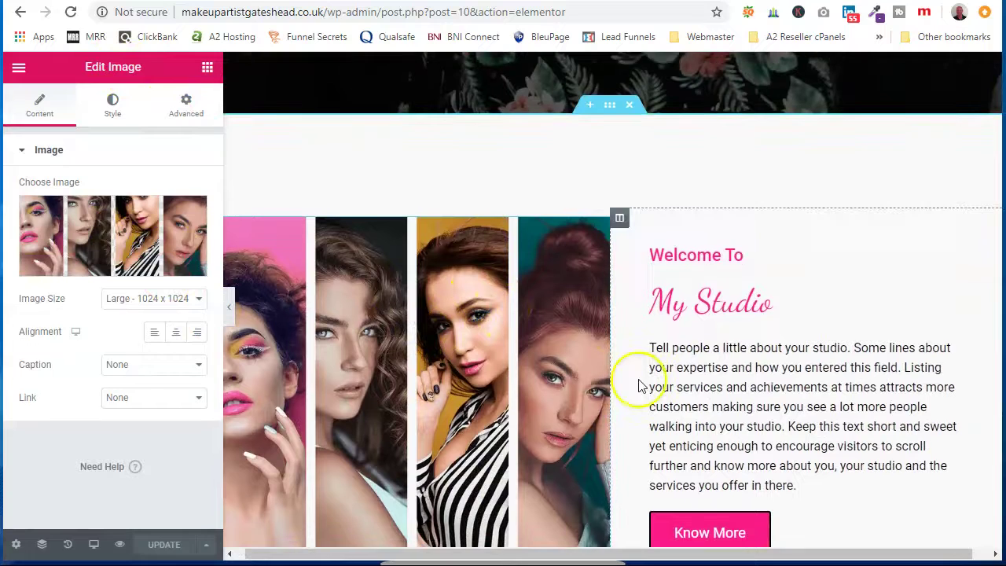
scroll(638, 385, "down", 2)
left_click(846, 231)
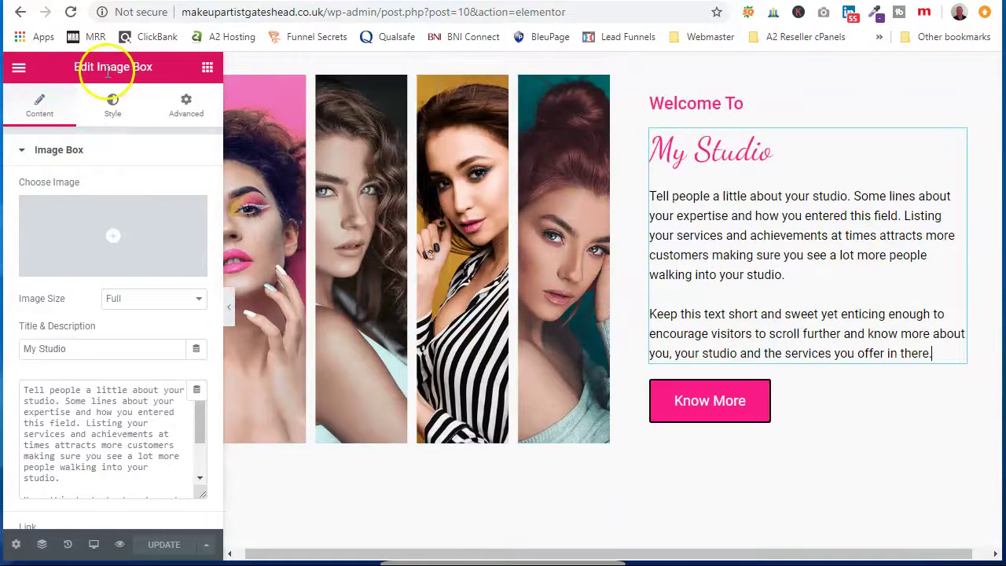
scroll(660, 271, "down", 6)
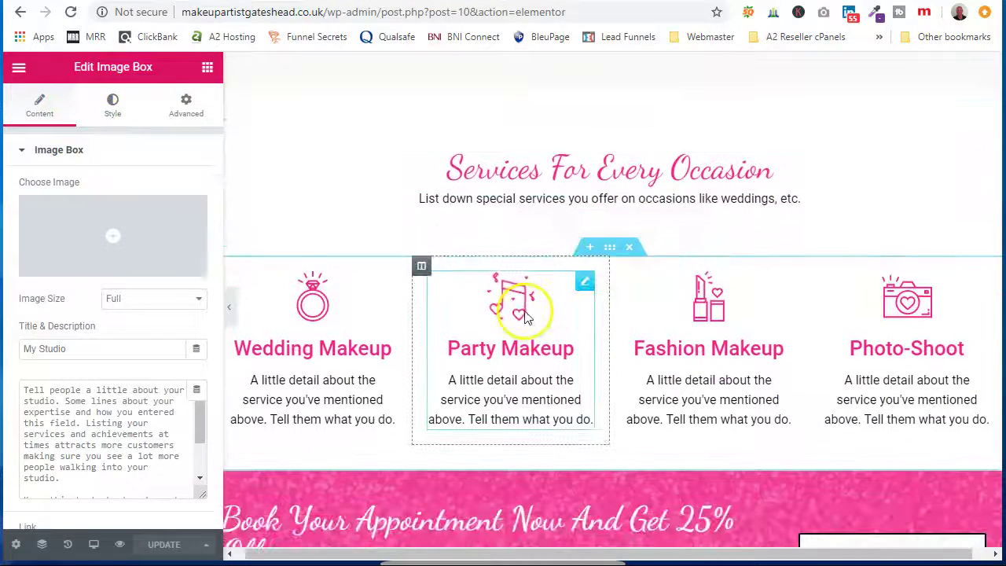
left_click(525, 313)
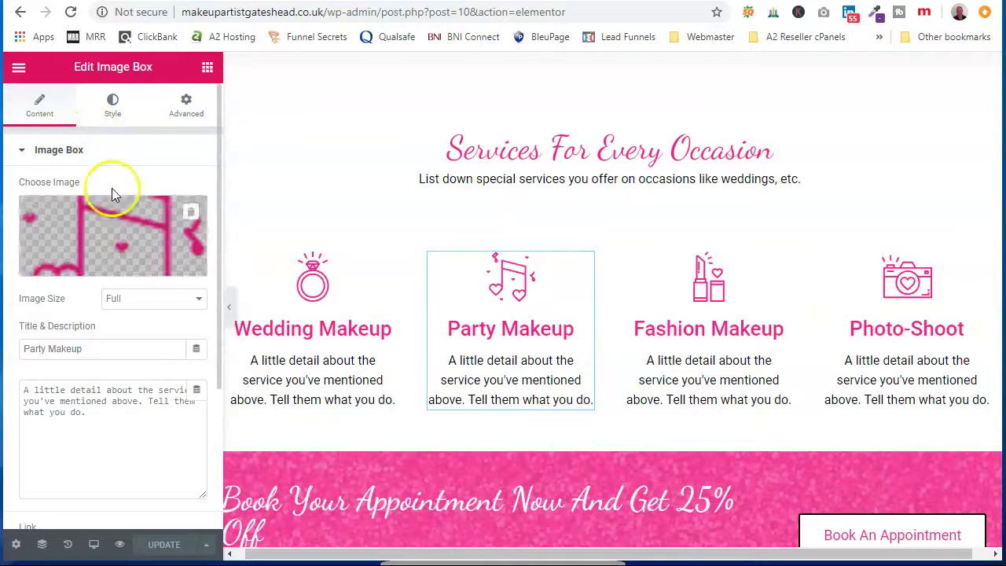
scroll(440, 314, "down", 3)
left_click(566, 267)
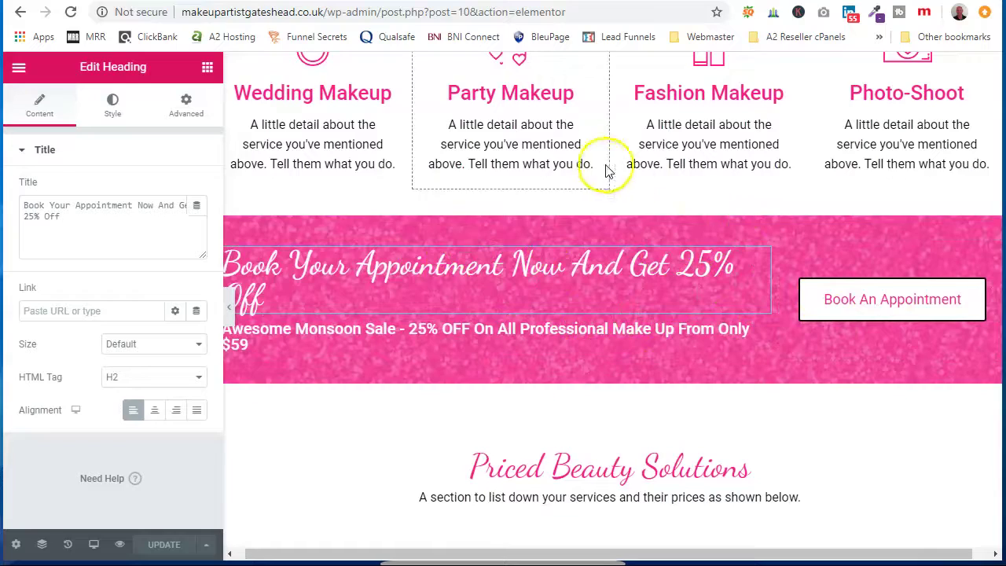
- Add a section between the hero and the Welcome To section, using the two-column structure with a wide first and narrow second column
scroll(618, 161, "up", 10)
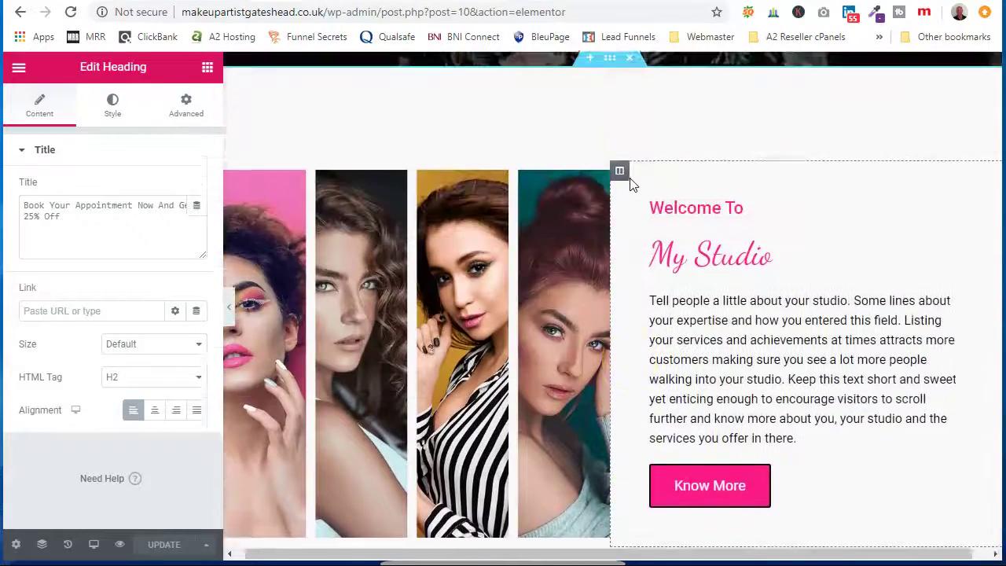
scroll(632, 186, "up", 2)
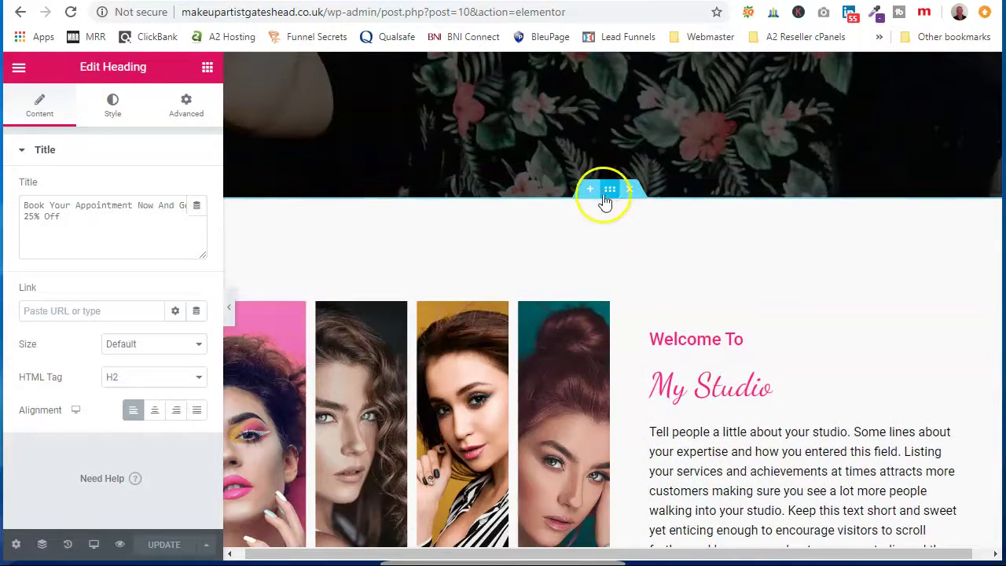
scroll(609, 197, "up", 9)
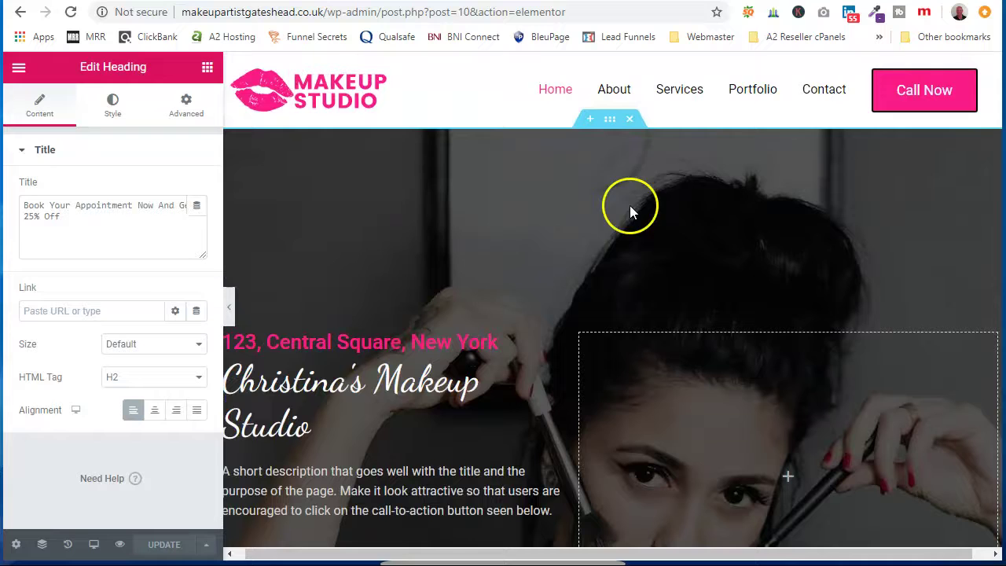
scroll(635, 245, "down", 9)
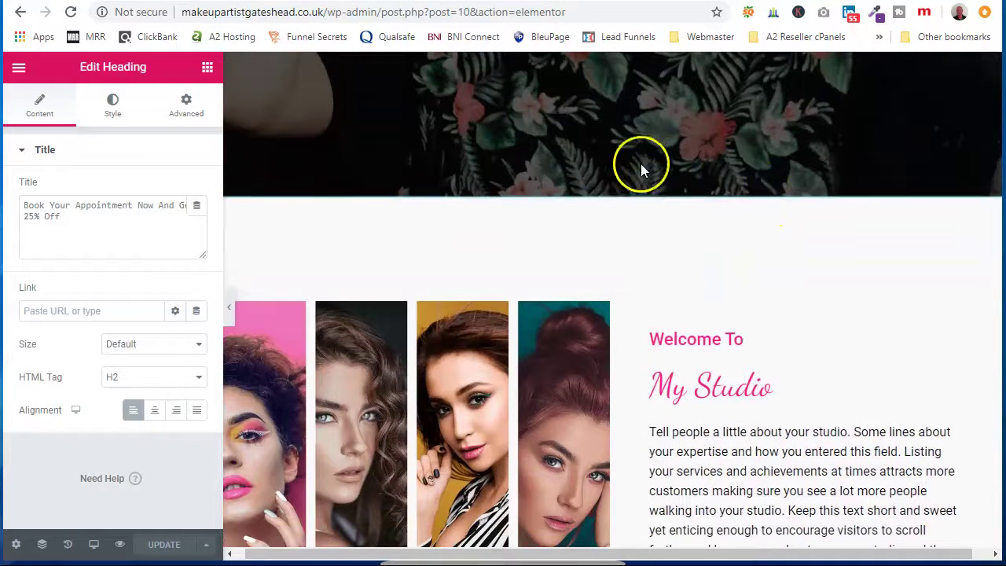
mouse_move(585, 202)
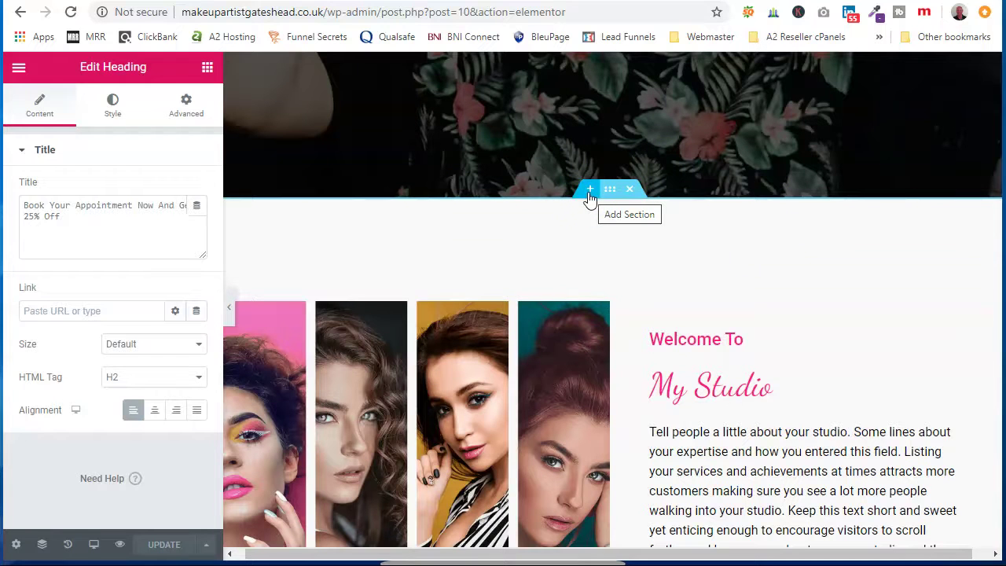
left_click(588, 192)
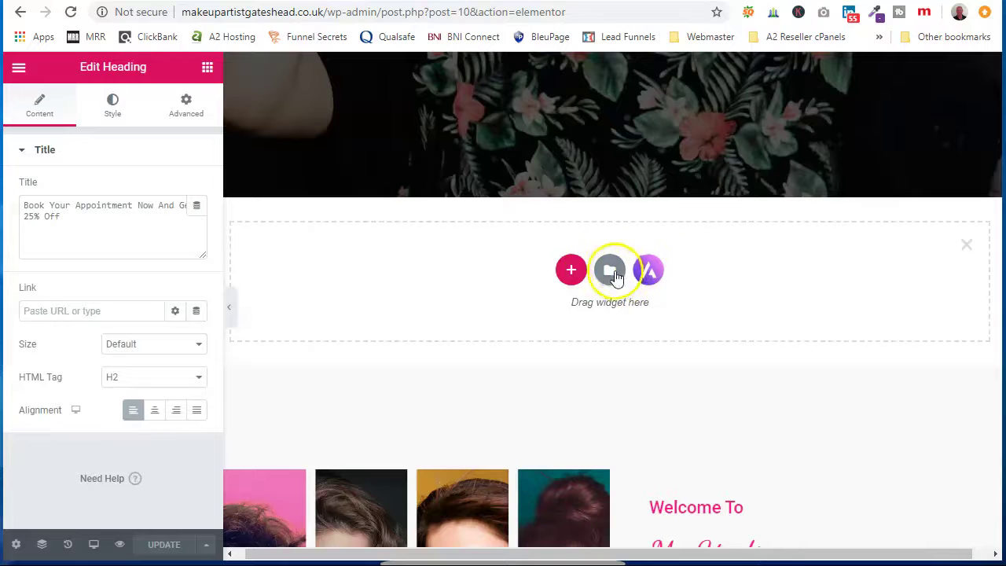
left_click(572, 272)
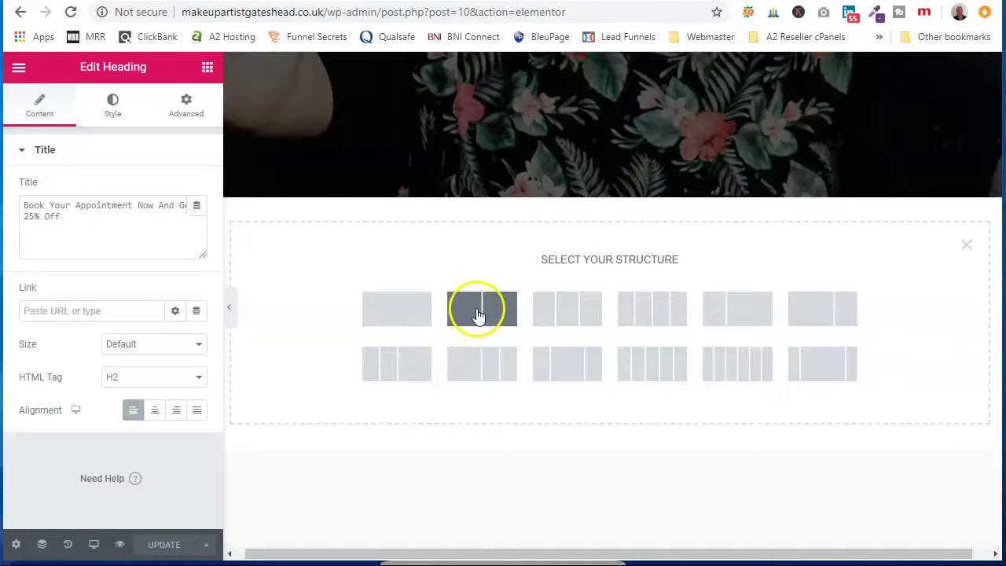
left_click(828, 308)
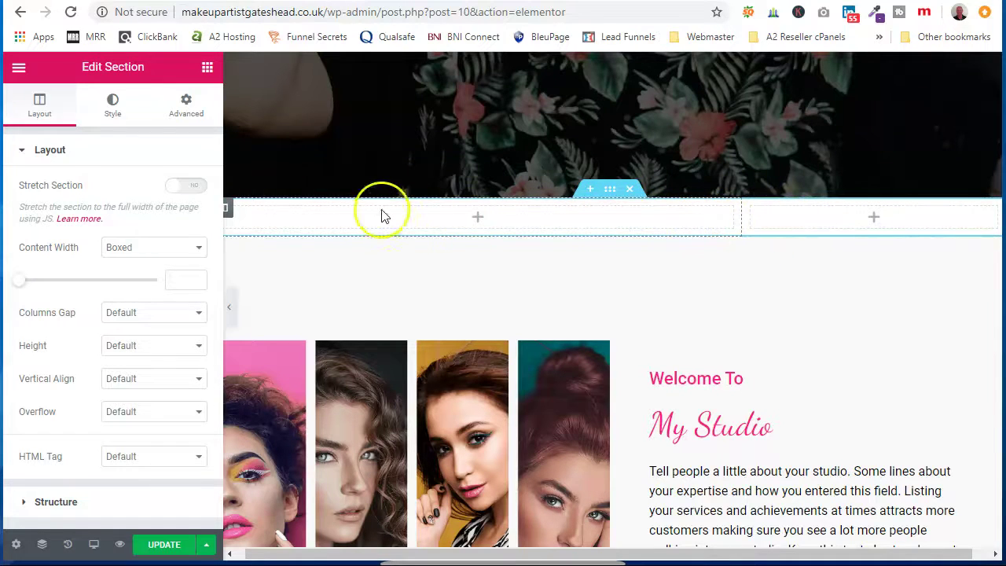
- Place a Heading widget in the new section's wide column and set its title to "This is my new heading"
left_click(20, 69)
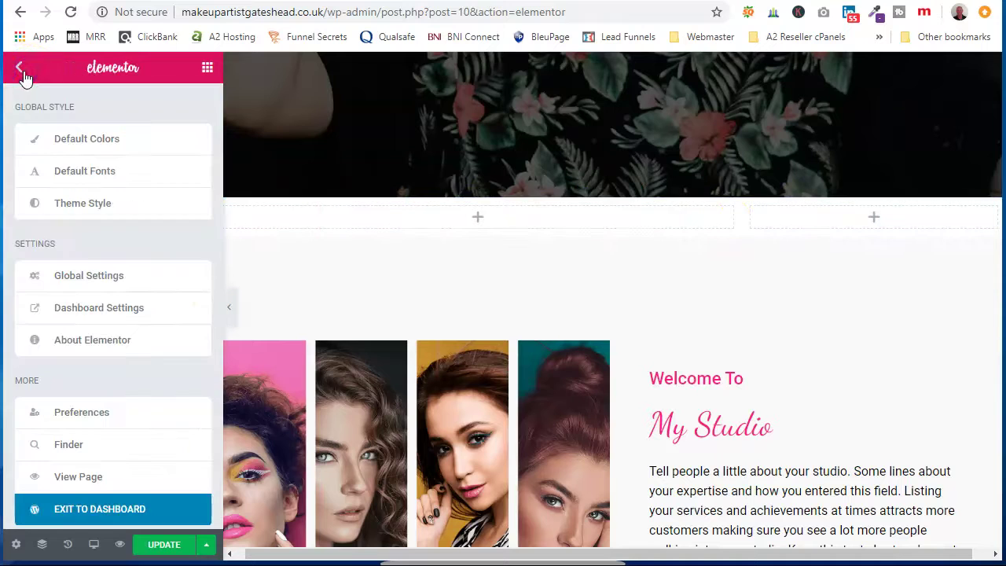
left_click(23, 71)
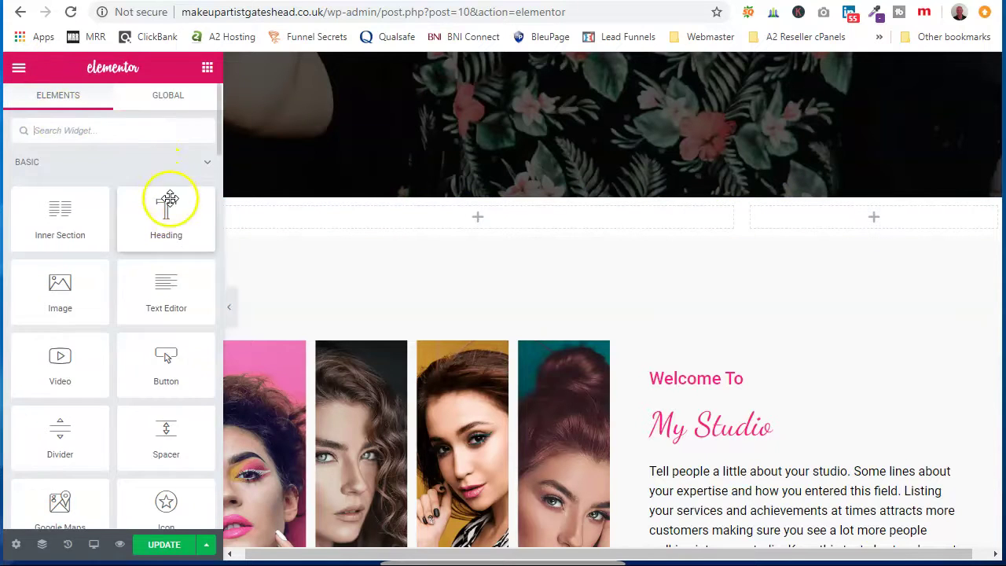
left_click_drag(161, 220, 479, 220)
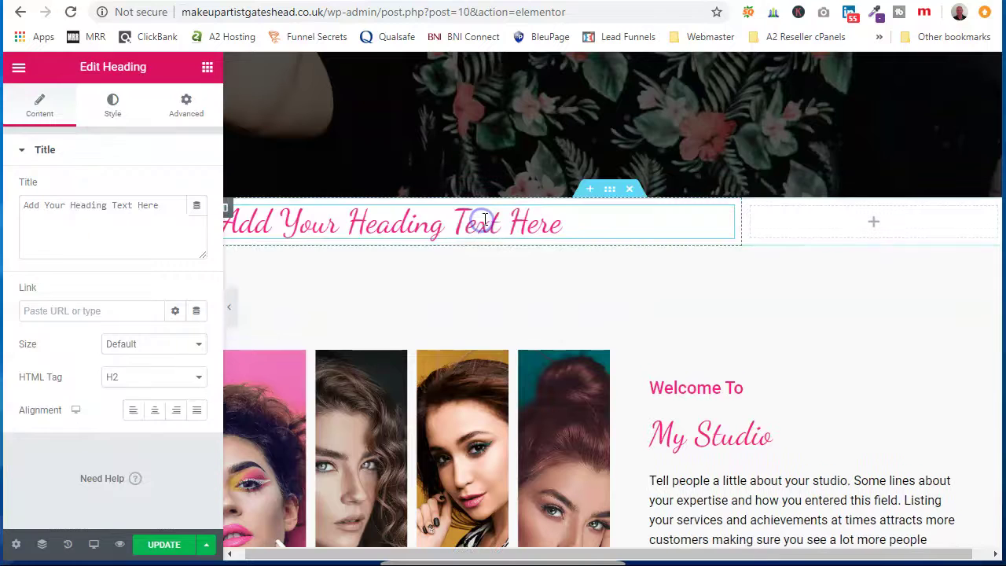
left_click_drag(160, 206, 116, 206)
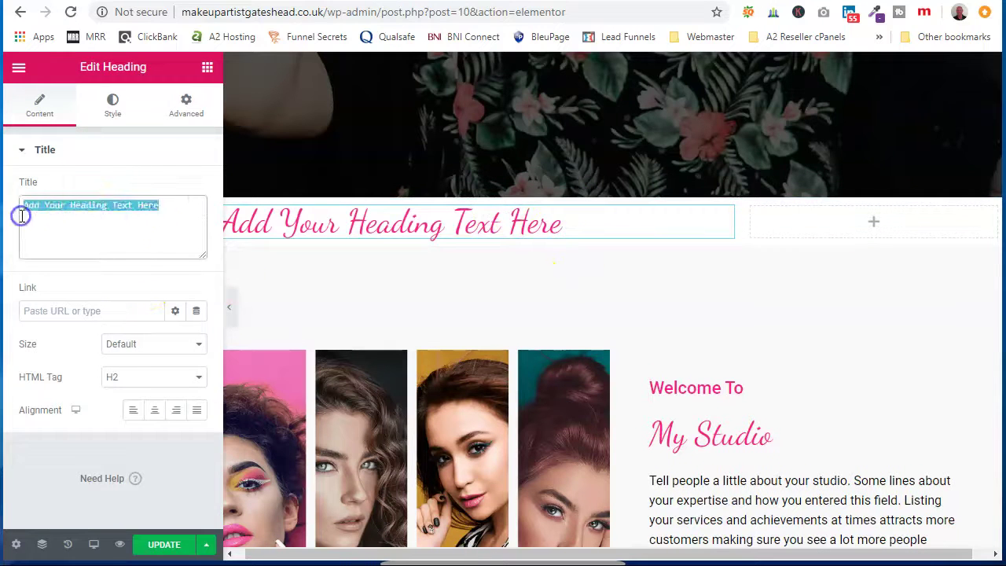
type("This is my new heading")
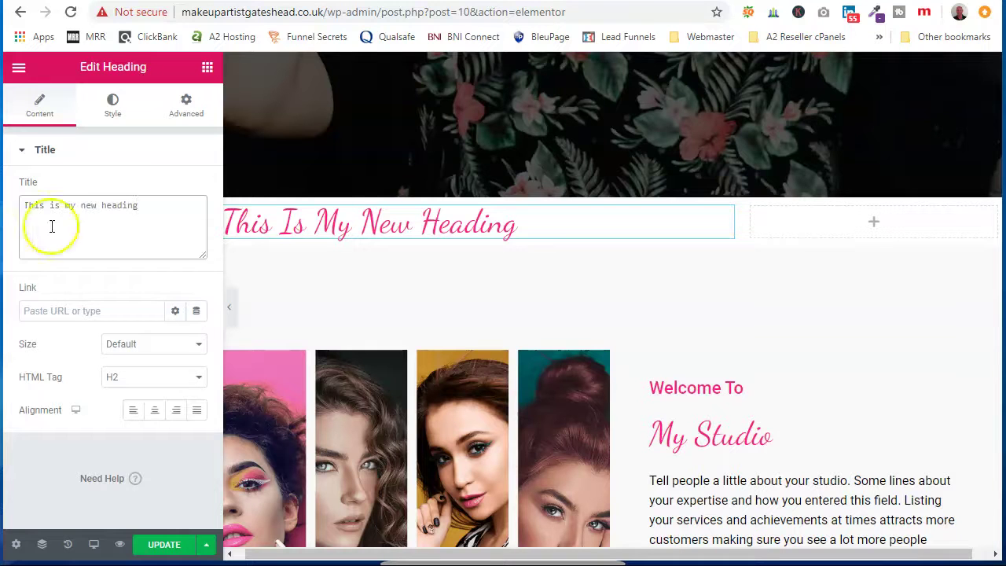
- Place a Text Editor widget below the new heading and replace its placeholder content with "This is some additional text"
left_click(20, 68)
left_click(19, 67)
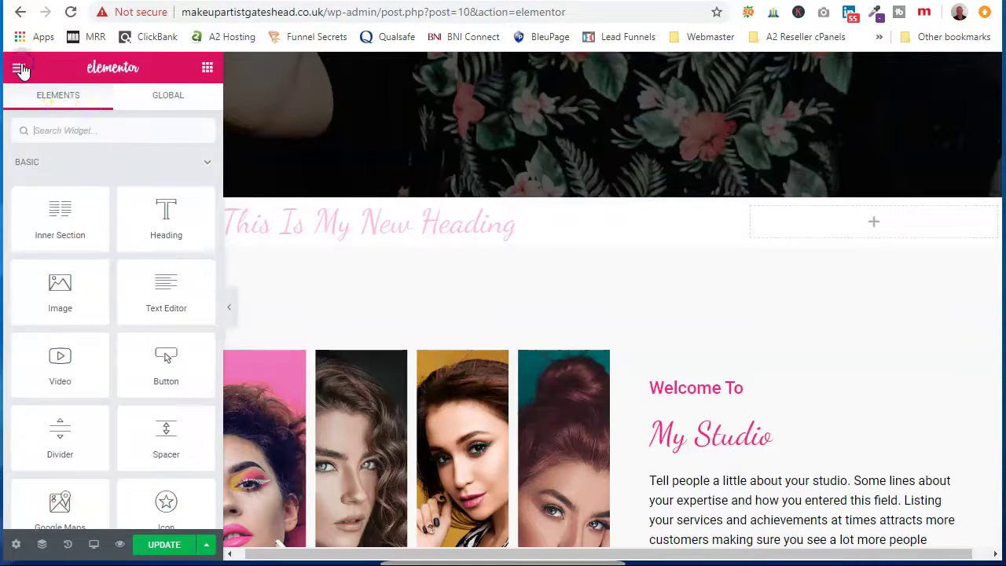
left_click_drag(145, 297, 475, 270)
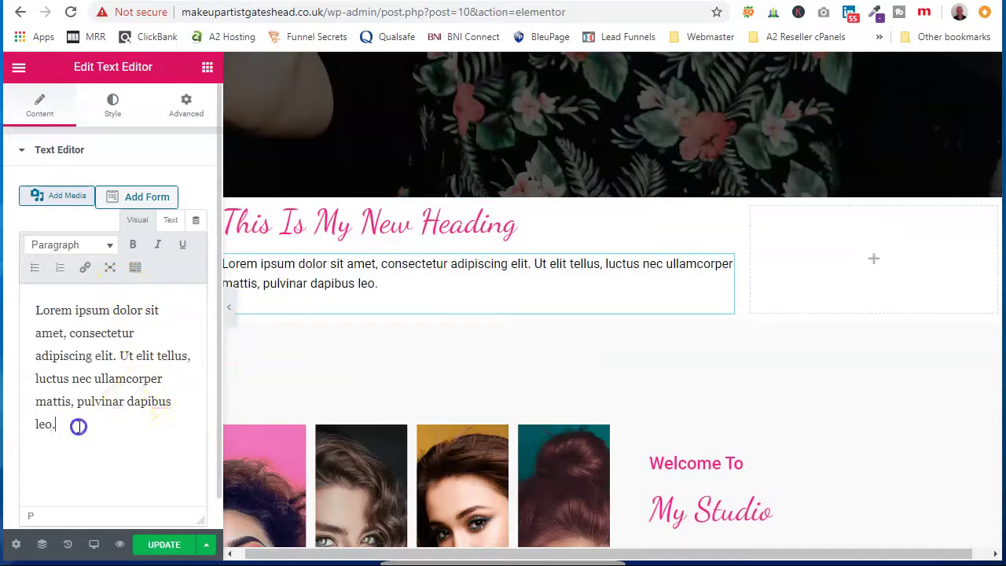
left_click_drag(77, 424, 44, 296)
key("BackSpace")
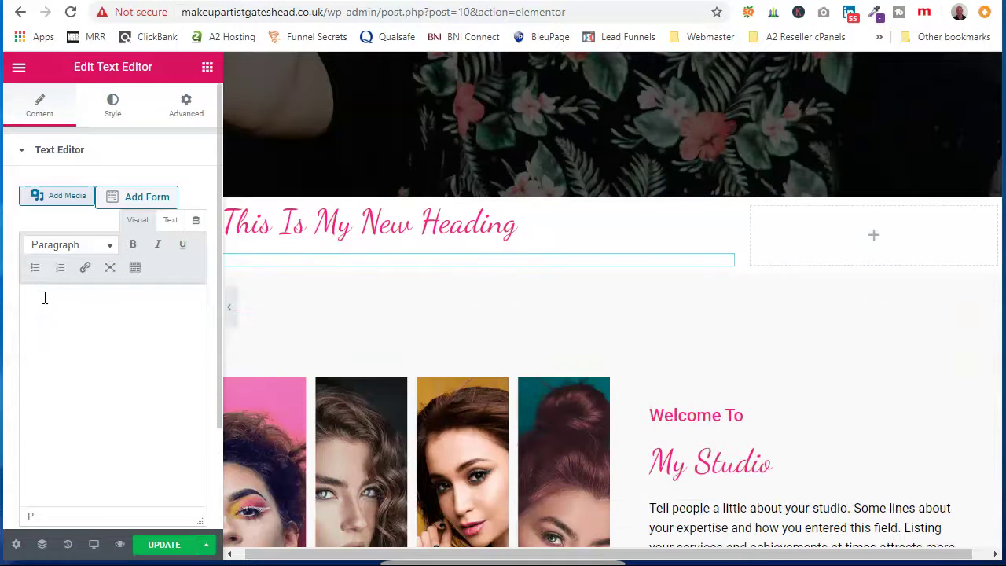
type("This is some additional text")
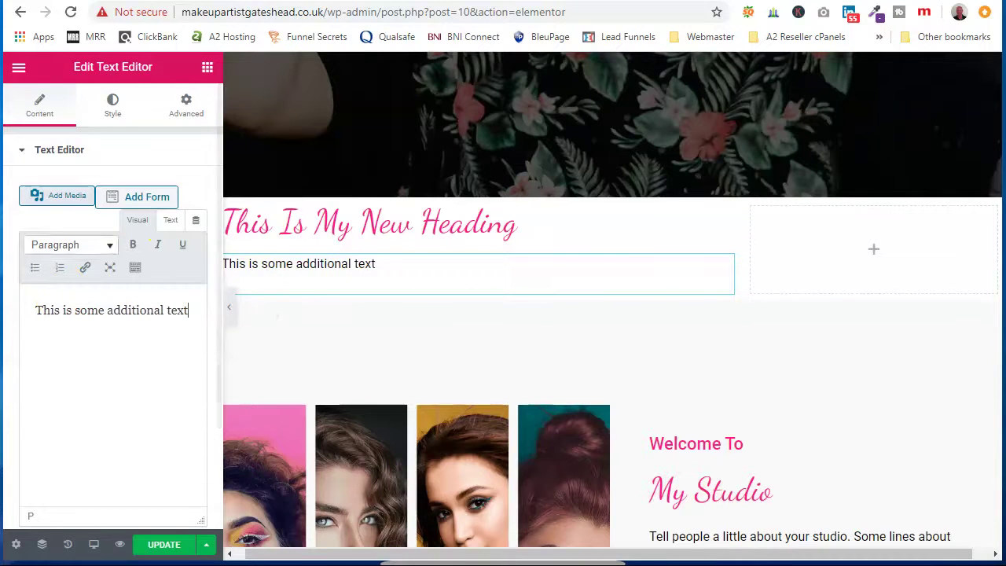
- Place an Image widget below the additional text in the new section's wide column
left_click(19, 67)
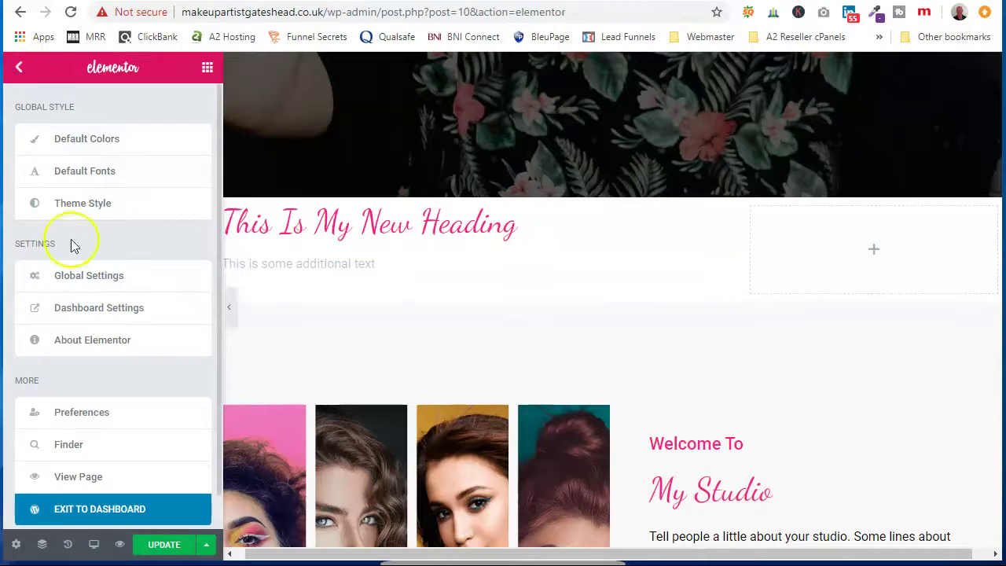
left_click(20, 70)
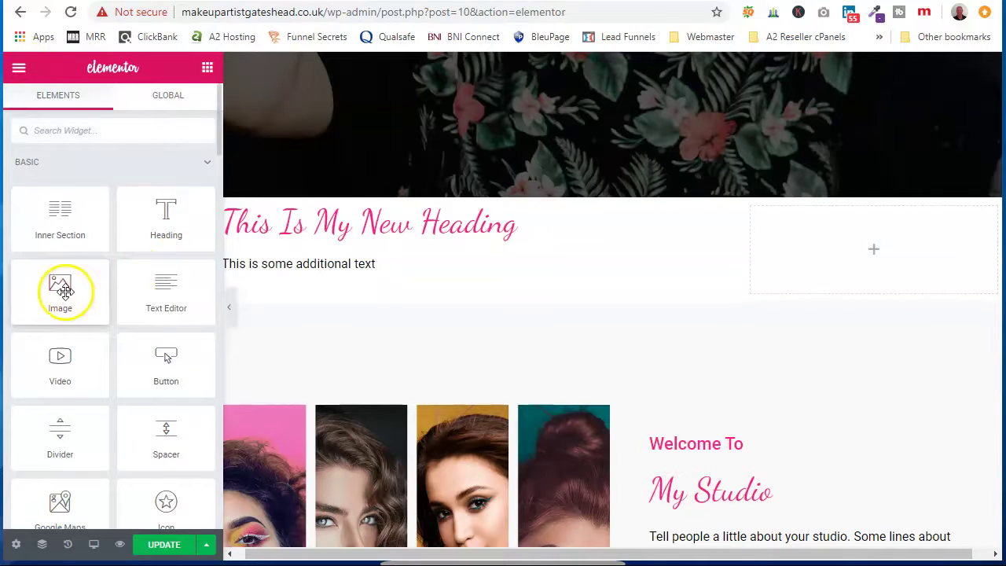
left_click_drag(65, 291, 375, 285)
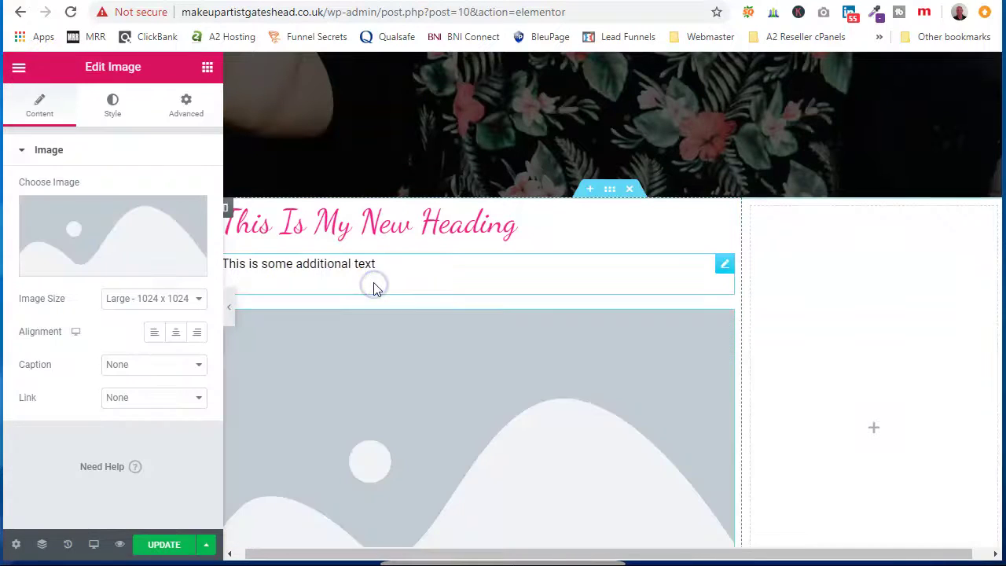
- Upload the file Straight Forward HR Support (1).jpg from the computer's Downloads folder for the new section's Image widget
scroll(528, 385, "down", 3)
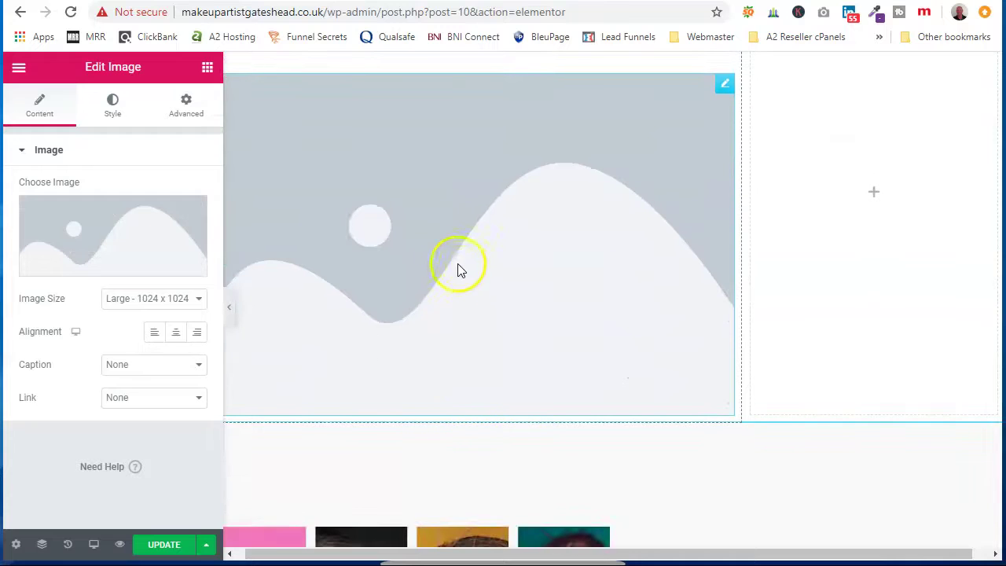
left_click(85, 235)
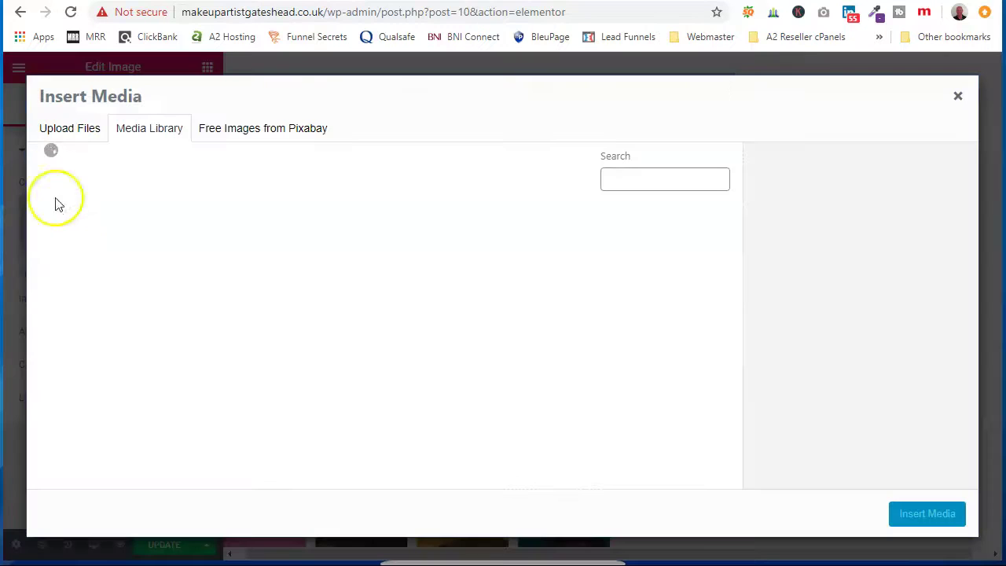
scroll(343, 337, "down", 2)
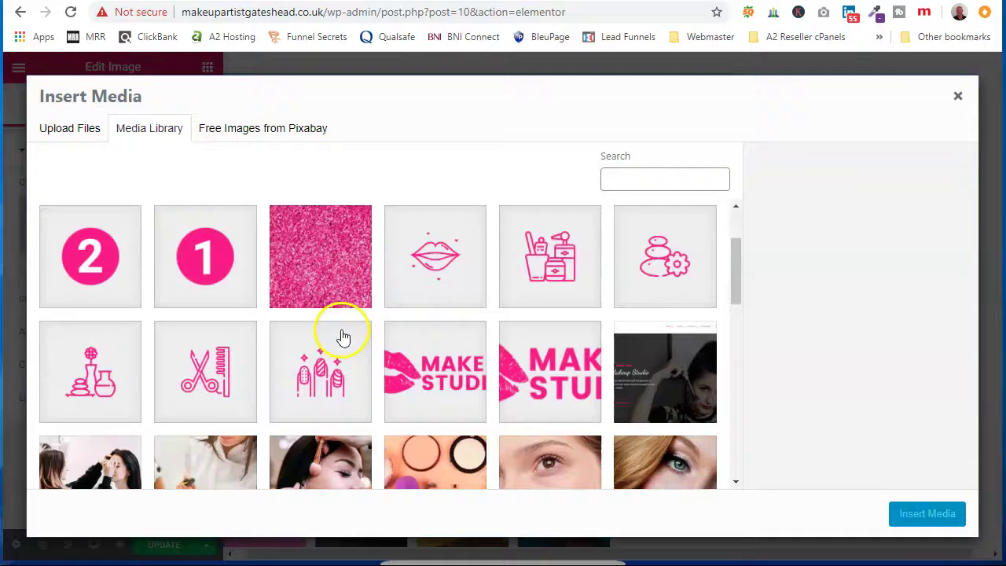
scroll(344, 337, "down", 2)
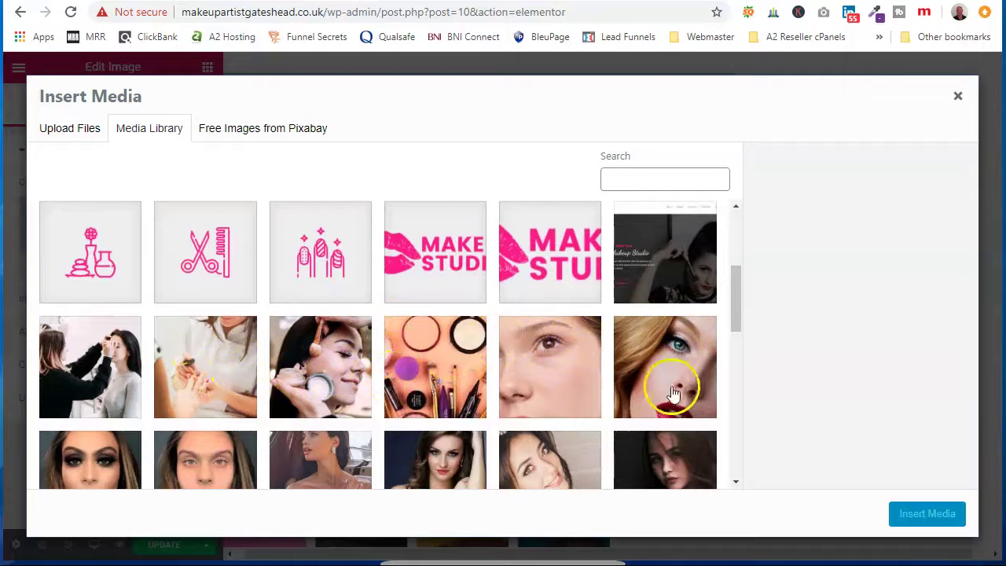
scroll(184, 279, "up", 4)
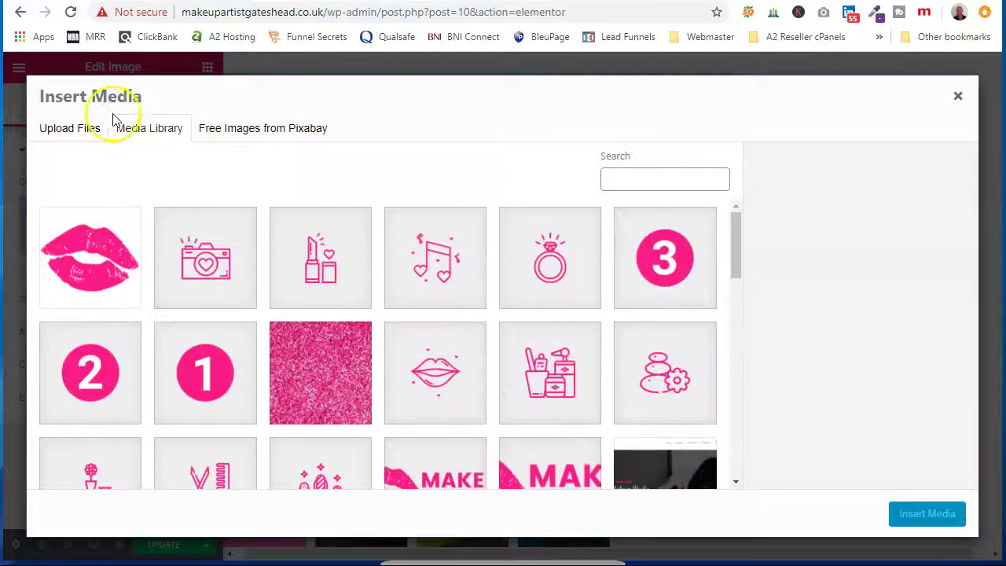
left_click(87, 132)
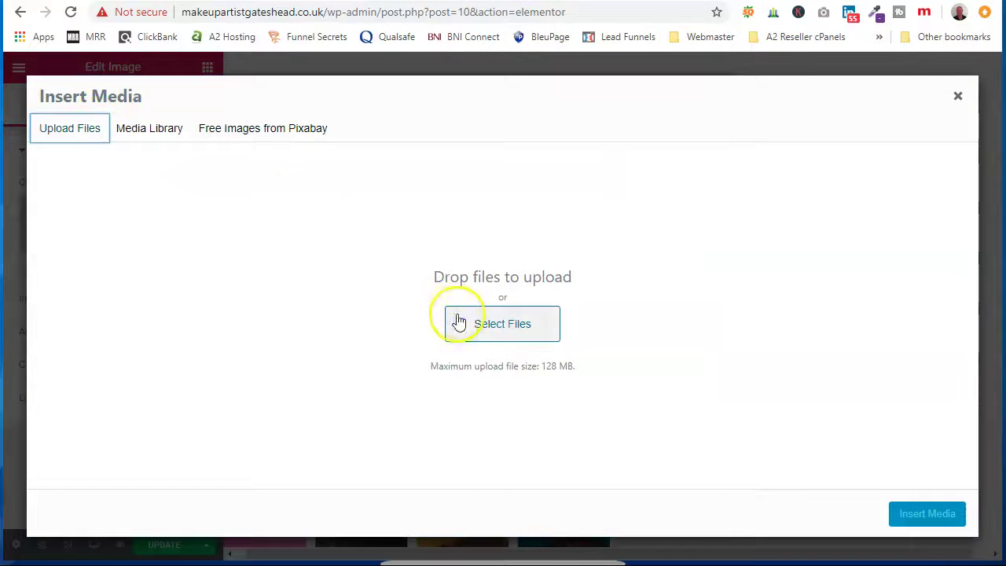
left_click(461, 323)
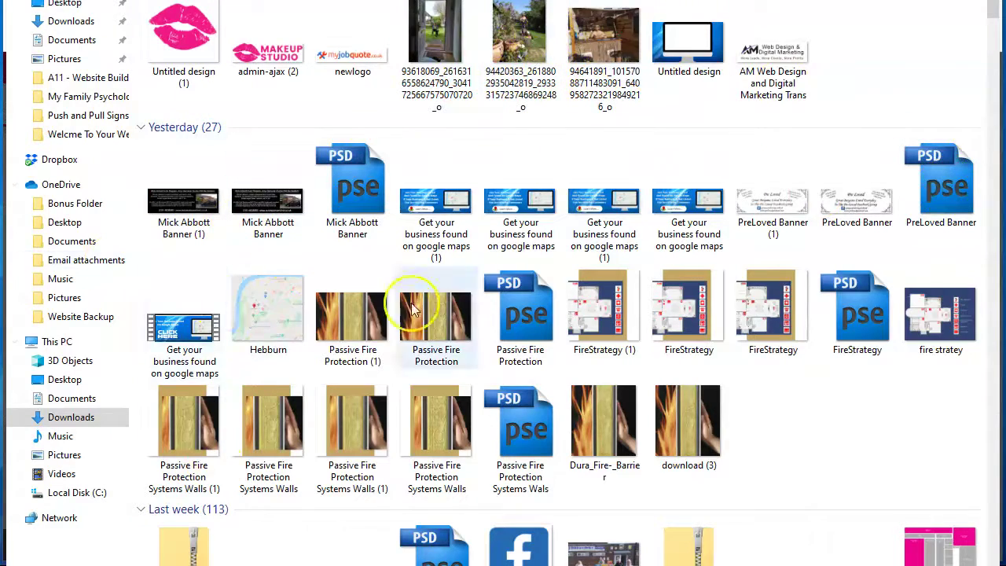
scroll(472, 306, "down", 9)
scroll(531, 326, "up", 3)
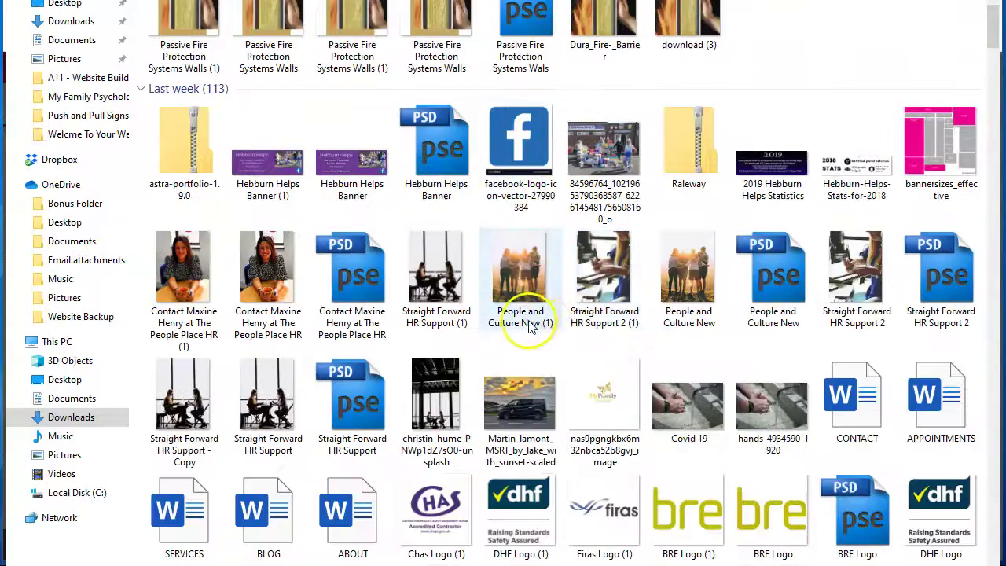
double_click(475, 284)
left_click(847, 438)
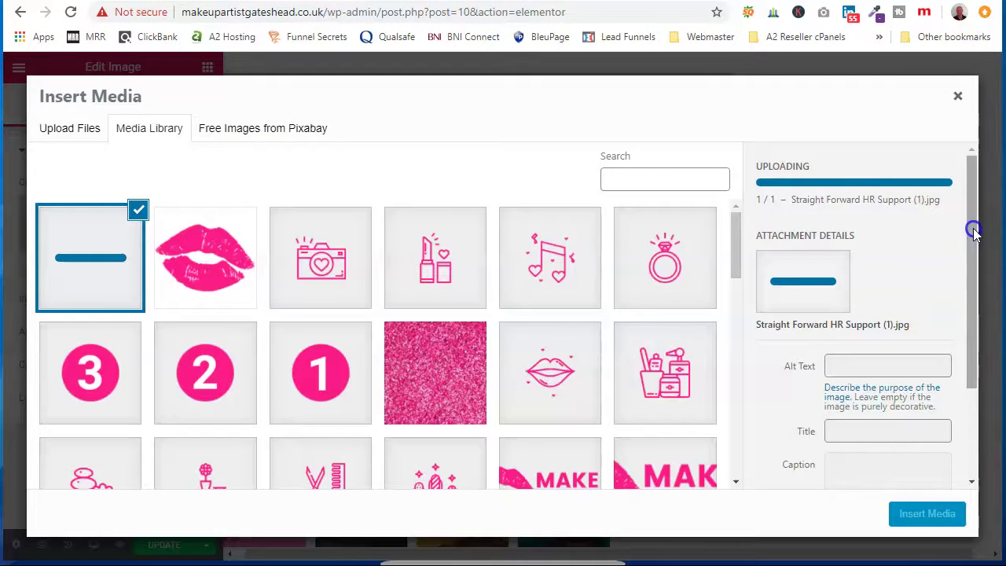
- Copy the uploaded image's title into its alt text and description, and insert the image into the widget
left_click_drag(972, 226, 984, 328)
left_click(920, 314)
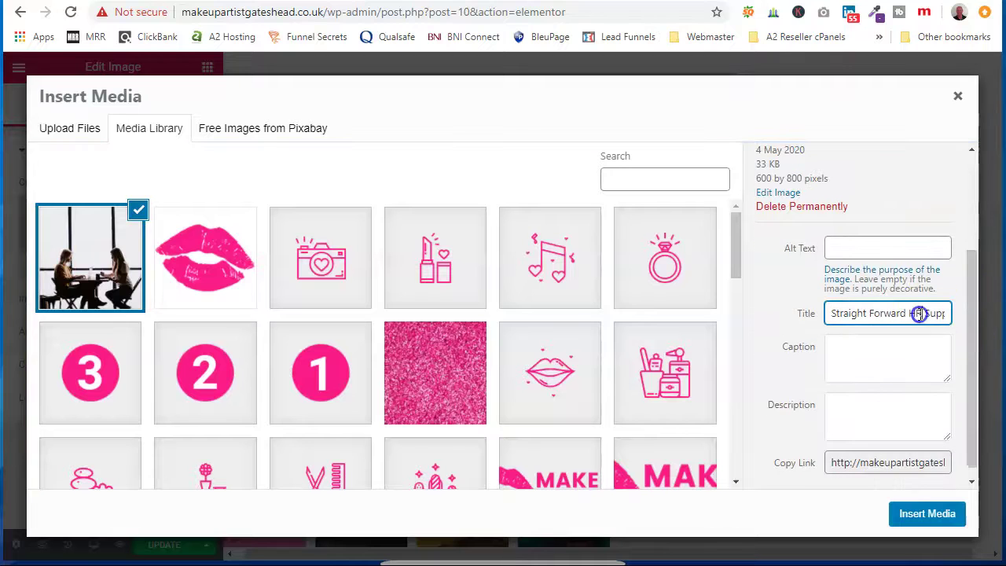
triple_click(919, 313)
right_click(920, 314)
left_click(770, 371)
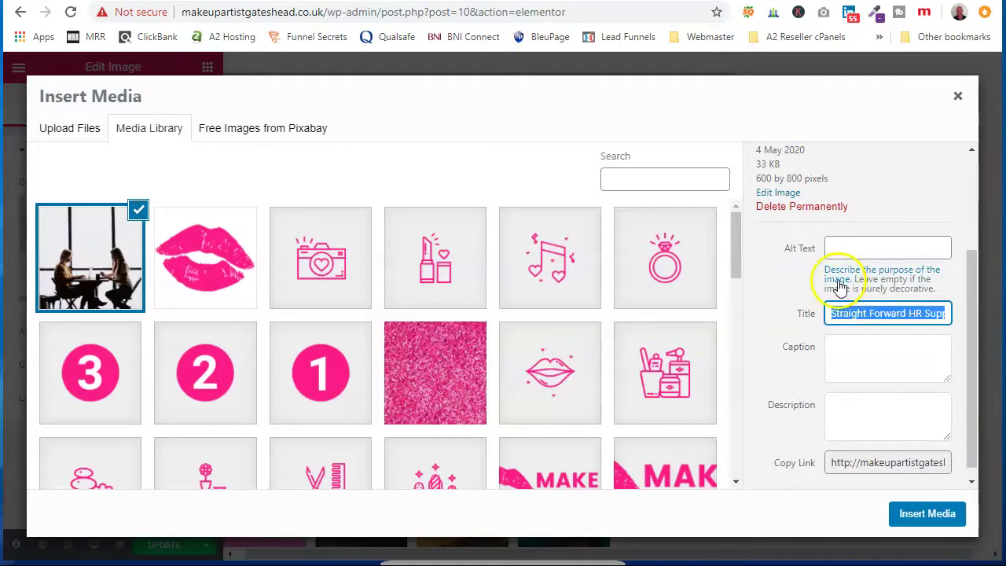
left_click(838, 248)
right_click(838, 247)
left_click(865, 373)
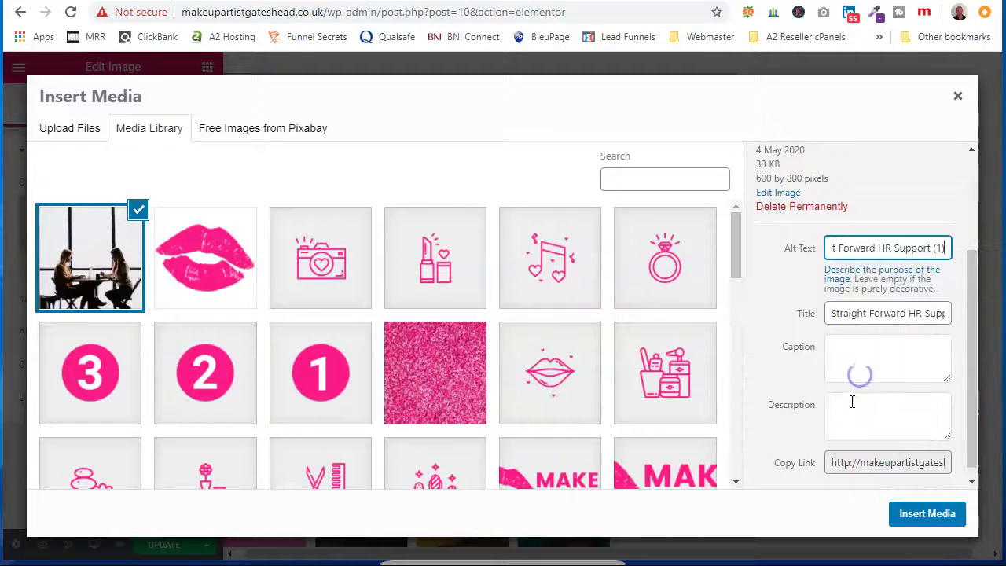
left_click(853, 401)
right_click(855, 404)
left_click(864, 525)
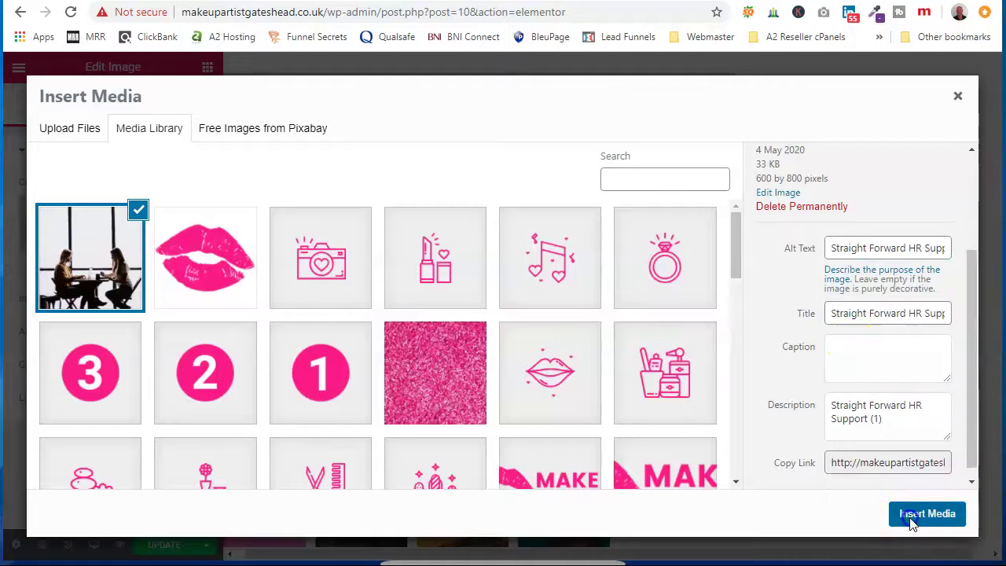
left_click(912, 515)
- Set the inserted image's size to Medium - 300 x 300
scroll(465, 245, "down", 2)
scroll(465, 244, "up", 5)
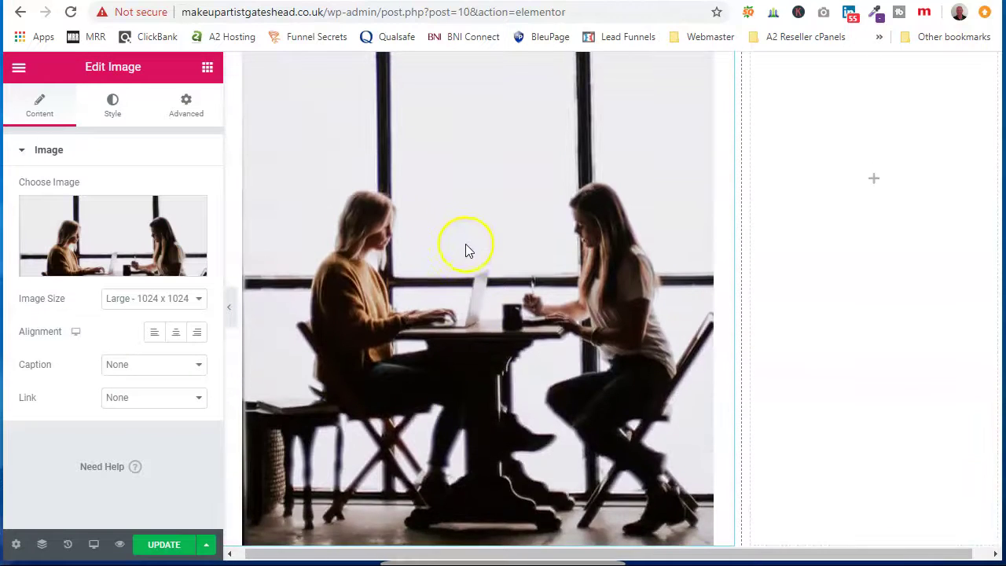
scroll(503, 244, "down", 3)
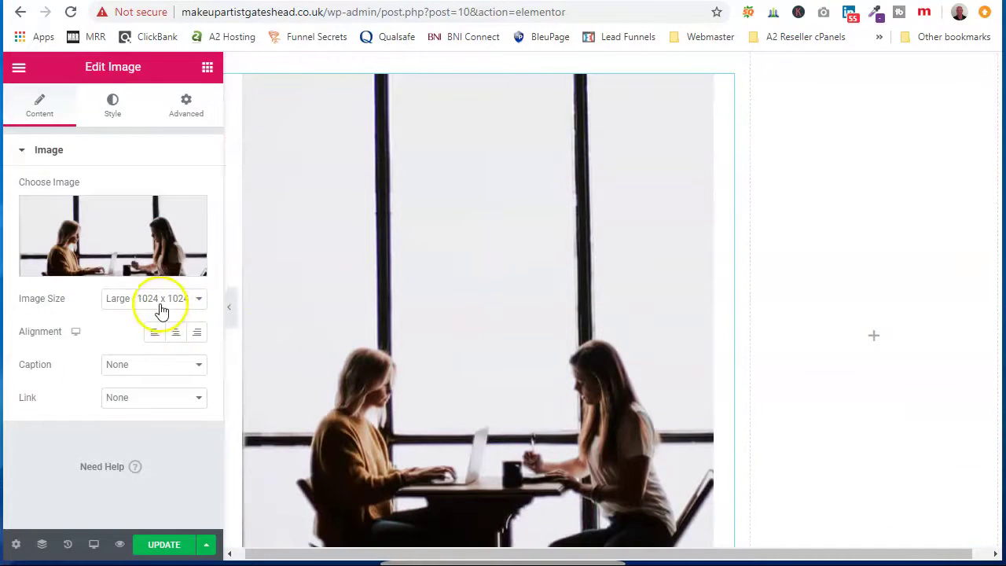
left_click(196, 303)
left_click(189, 328)
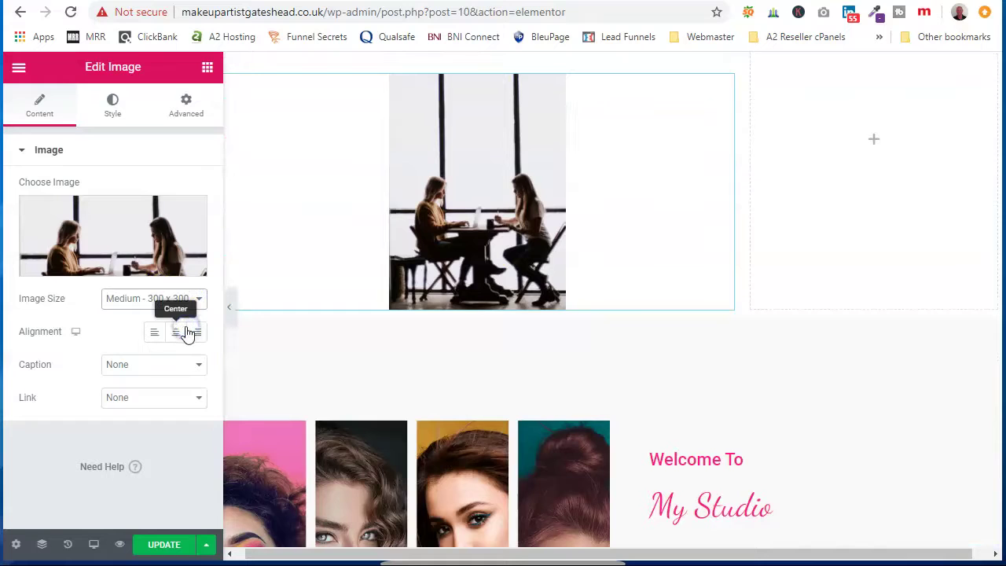
- Try the left, center and right alignments on the image, ending with left alignment
left_click(154, 336)
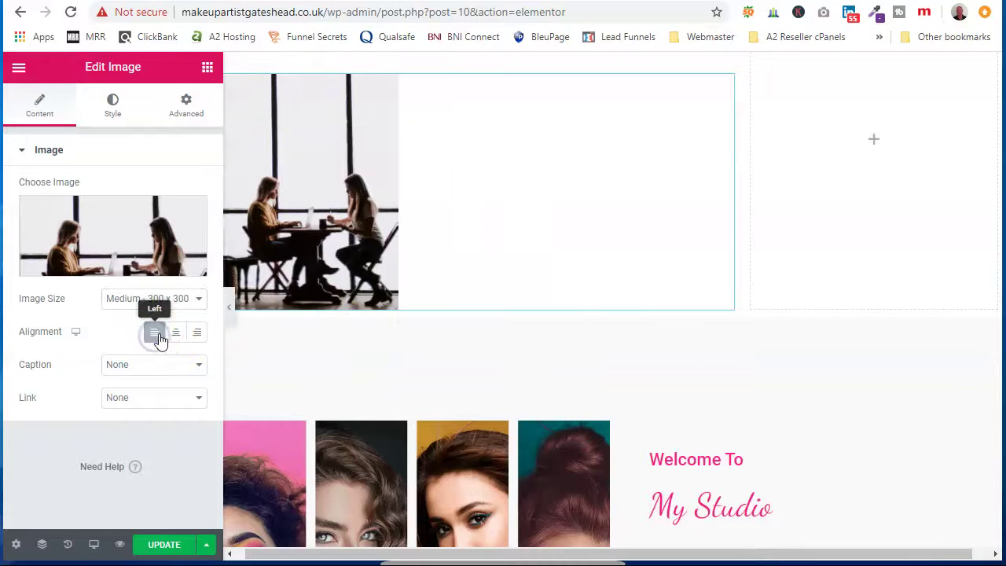
left_click(175, 335)
left_click(196, 332)
left_click(157, 334)
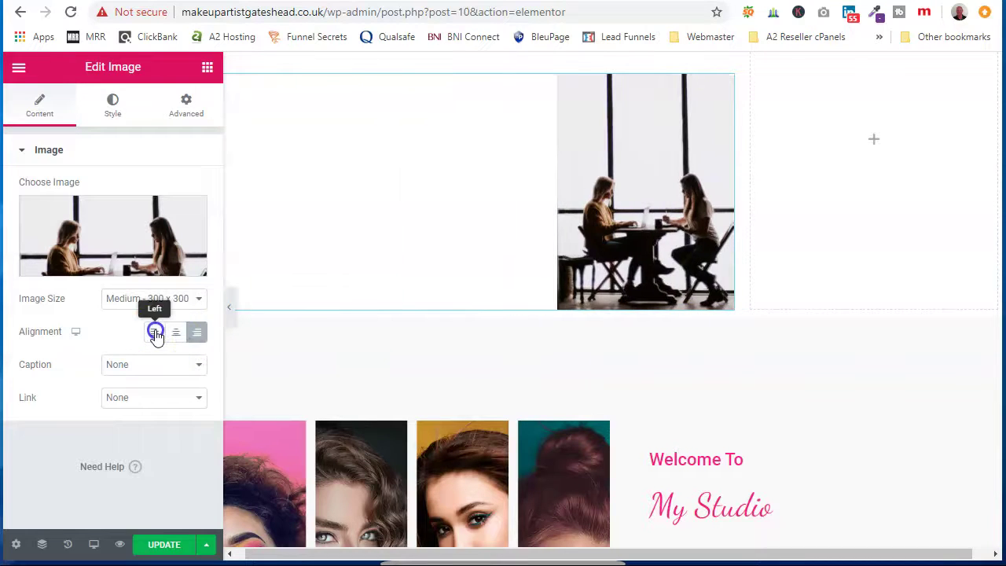
- Give the image a custom caption reading "This is a caption" and set its alignment to center
left_click(202, 365)
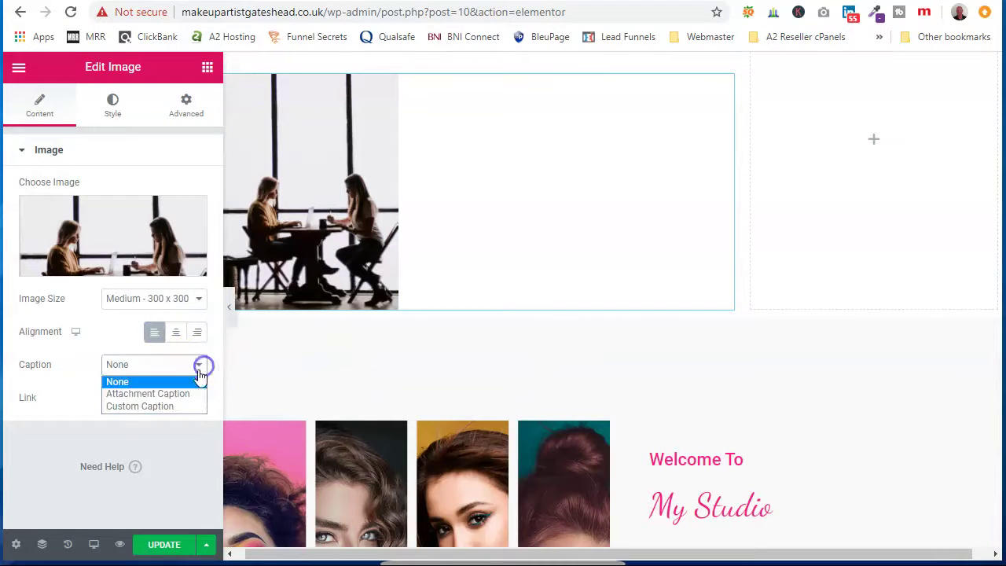
left_click(187, 407)
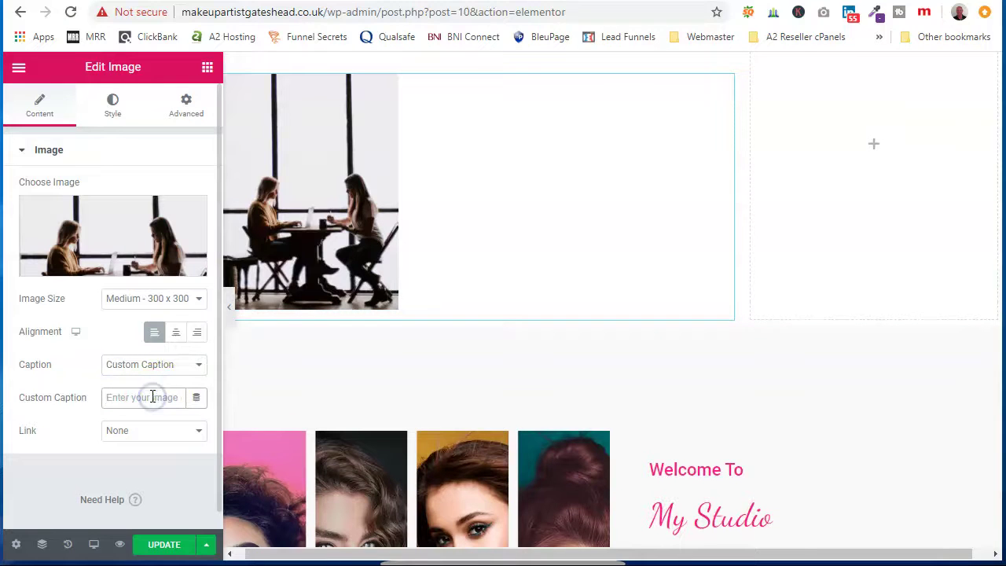
type("This is a caption")
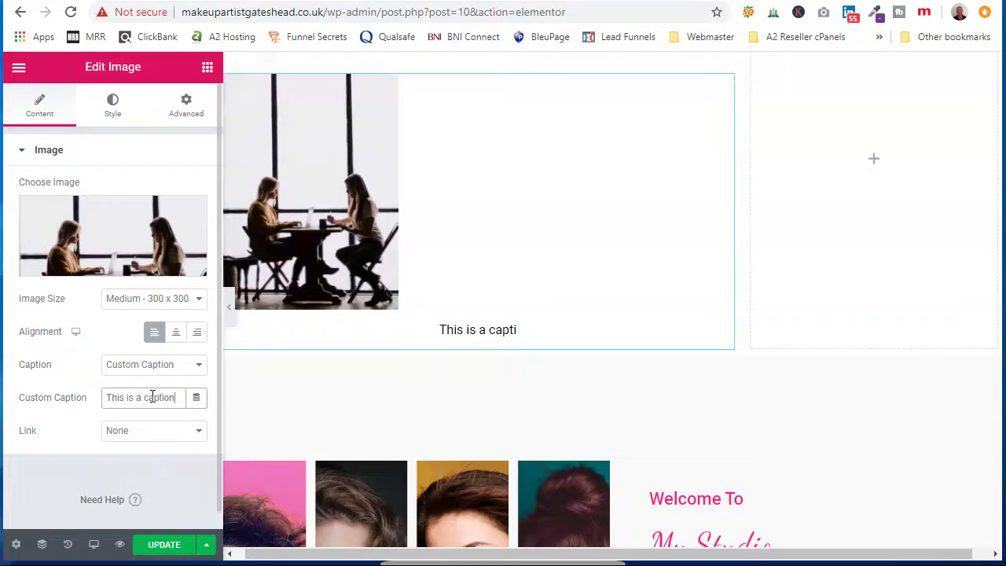
left_click(178, 334)
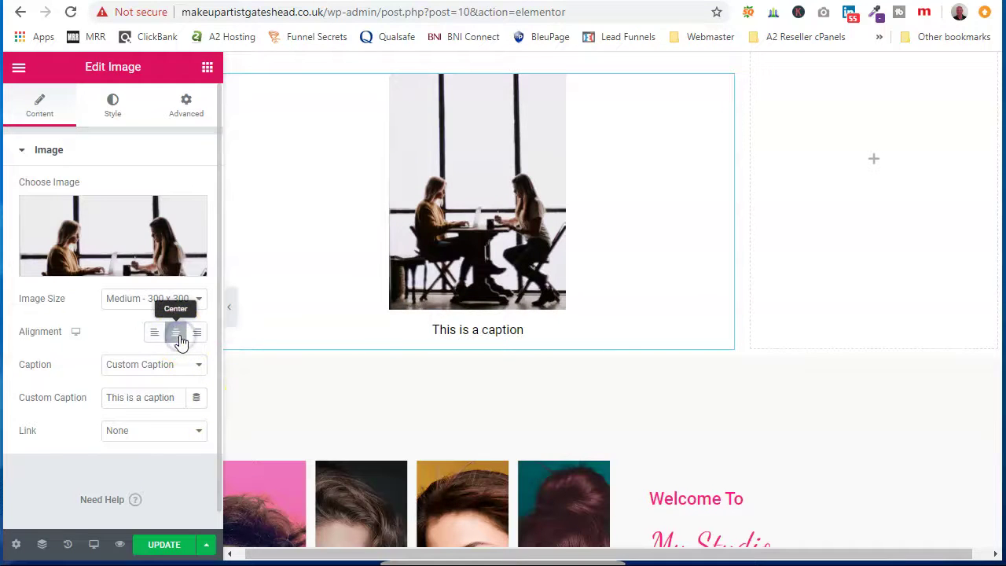
- Update the page and open makeupartistgateshead.co.uk in a new browser tab to check the new section on the live site
scroll(798, 419, "up", 10)
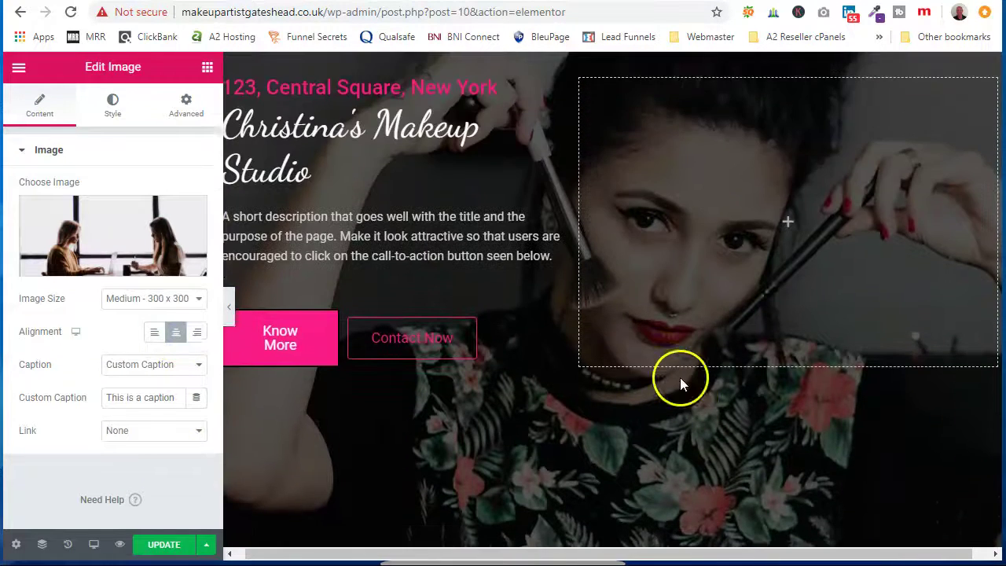
scroll(680, 382, "down", 3)
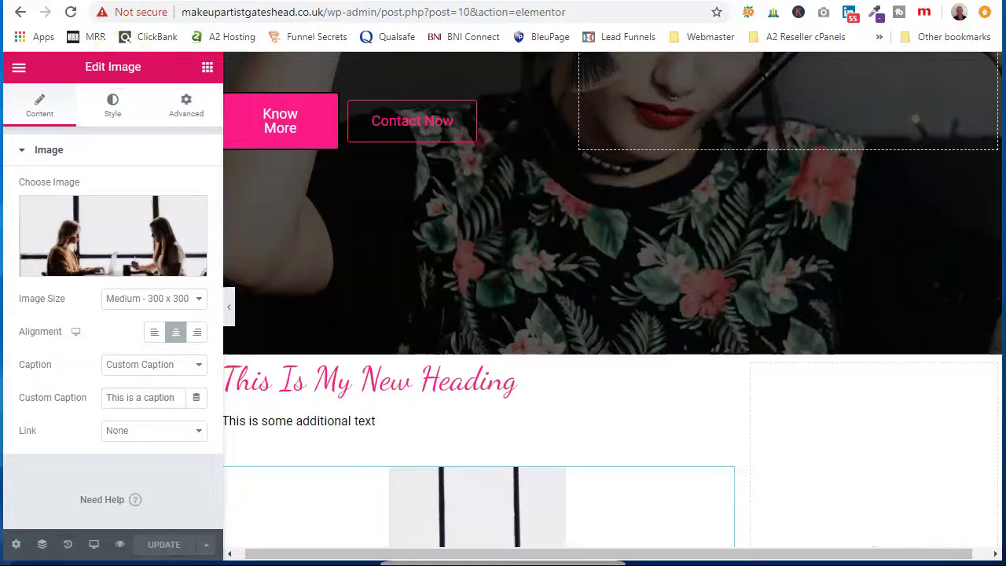
key("ctrl+t")
type("makeupartistgateshead.co.uk")
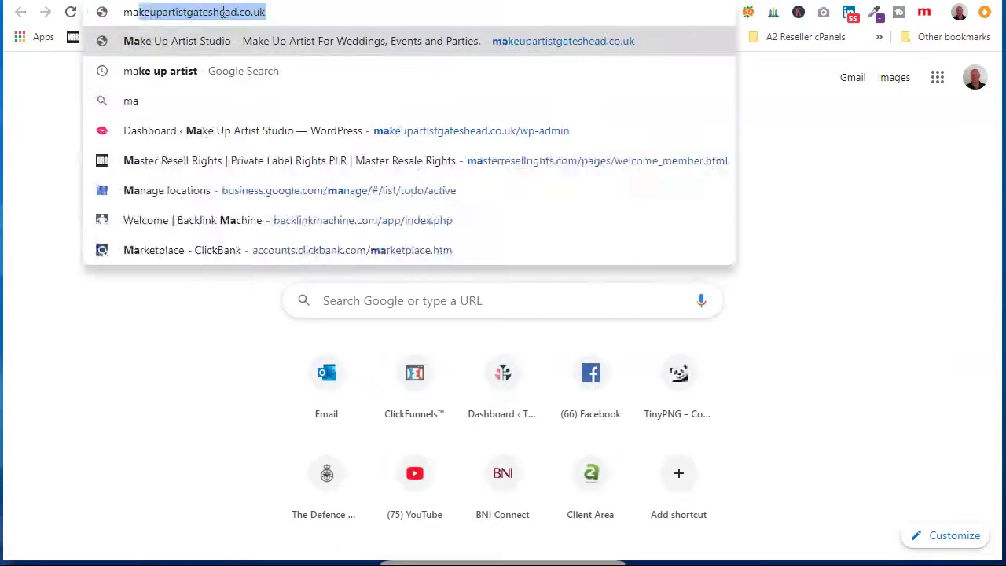
key("Return")
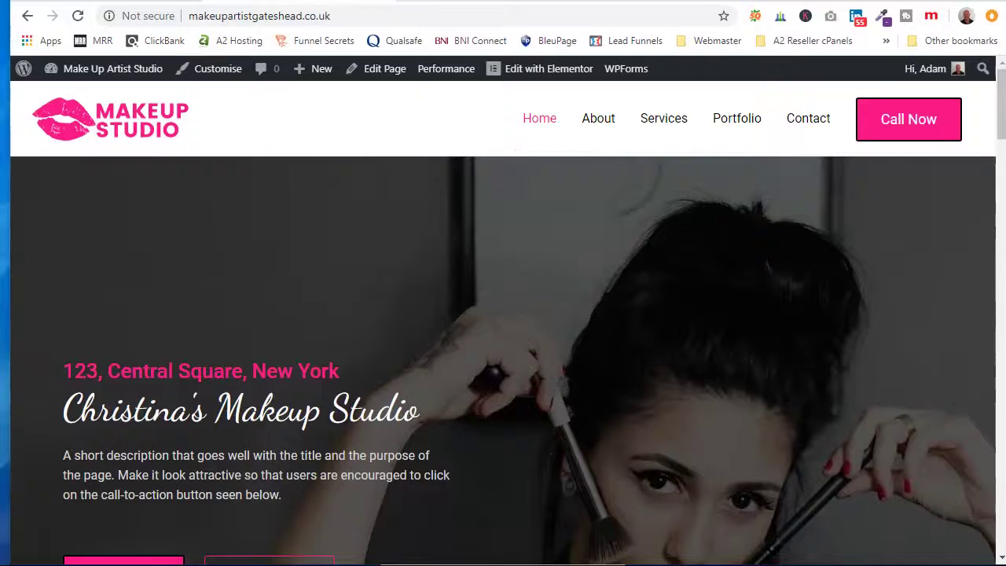
scroll(487, 298, "down", 8)
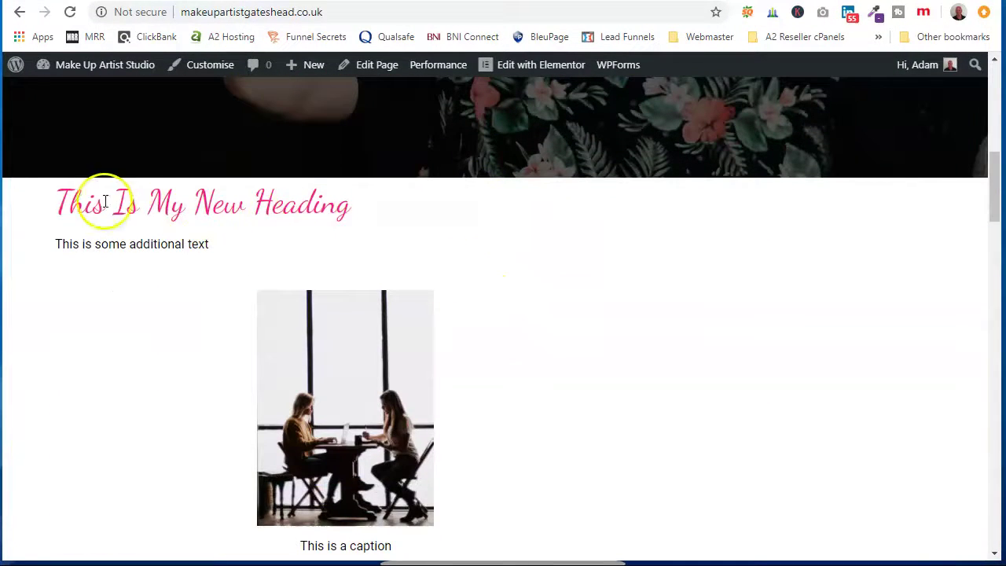
scroll(290, 294, "down", 2)
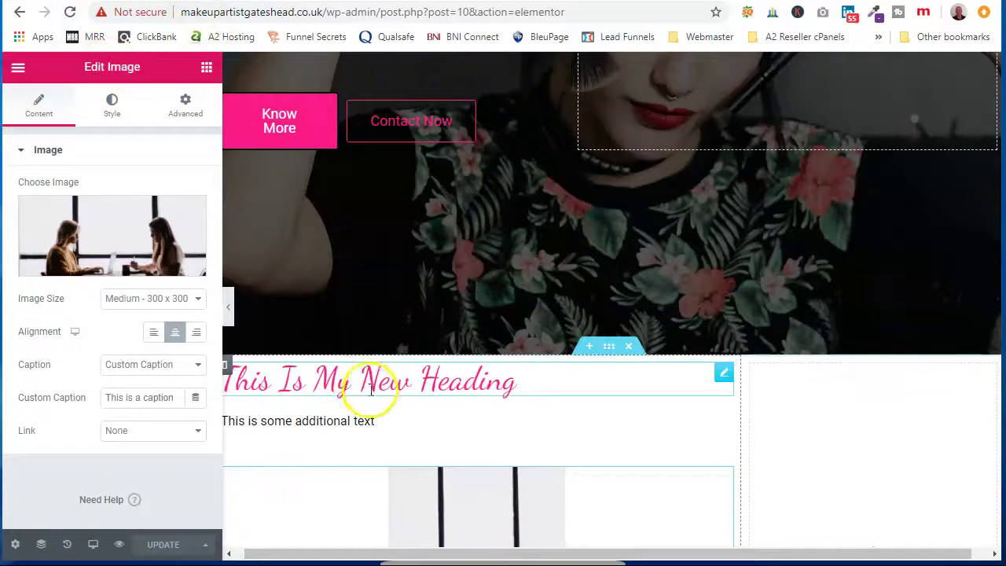
- Back in the Elementor editor, move the captioned image from the wide column into the new section's empty narrow column
scroll(452, 364, "down", 3)
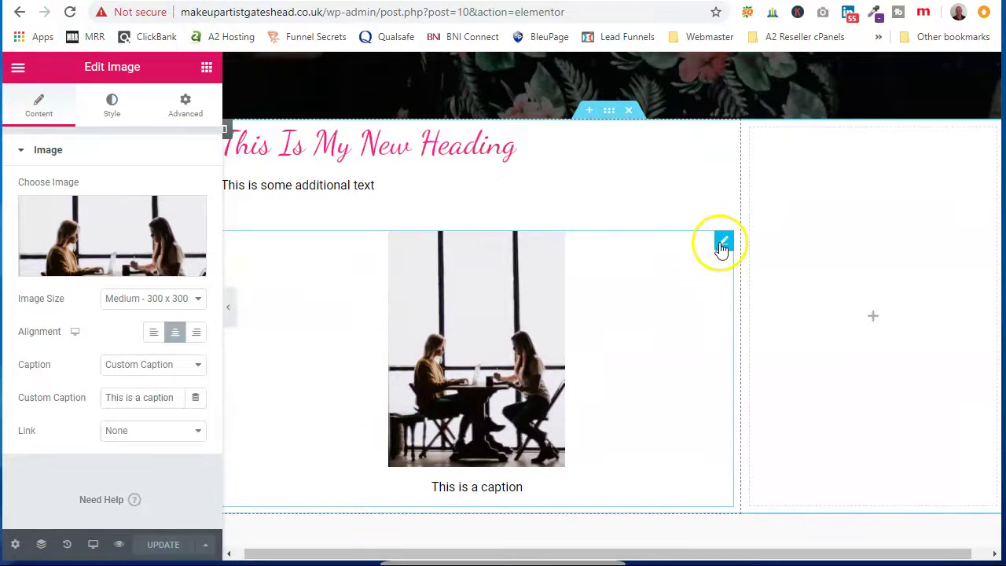
left_click_drag(721, 246, 874, 173)
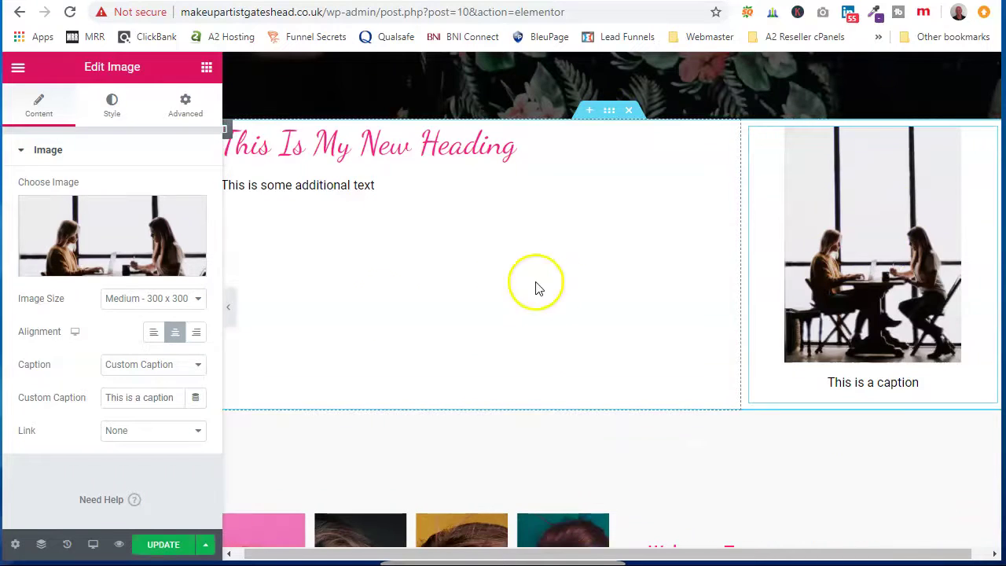
- Place a Video widget below the additional text in the wide column and review its available video source options
left_click(18, 68)
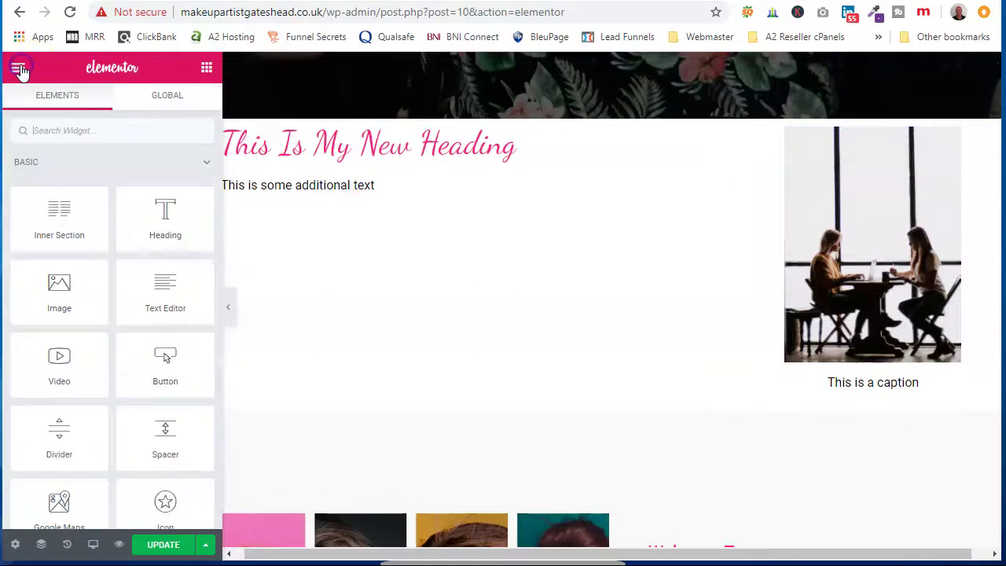
left_click_drag(75, 378, 380, 202)
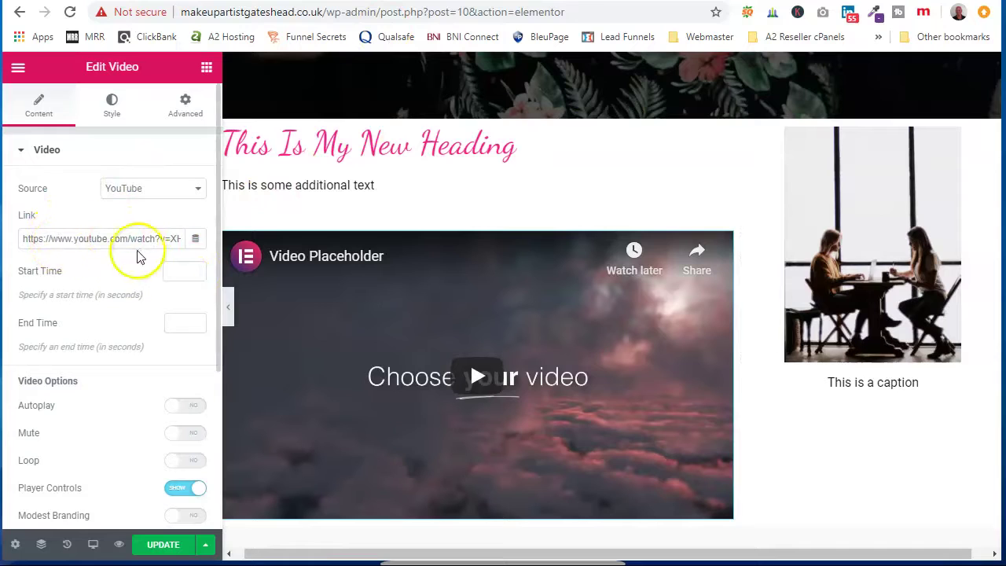
left_click(146, 199)
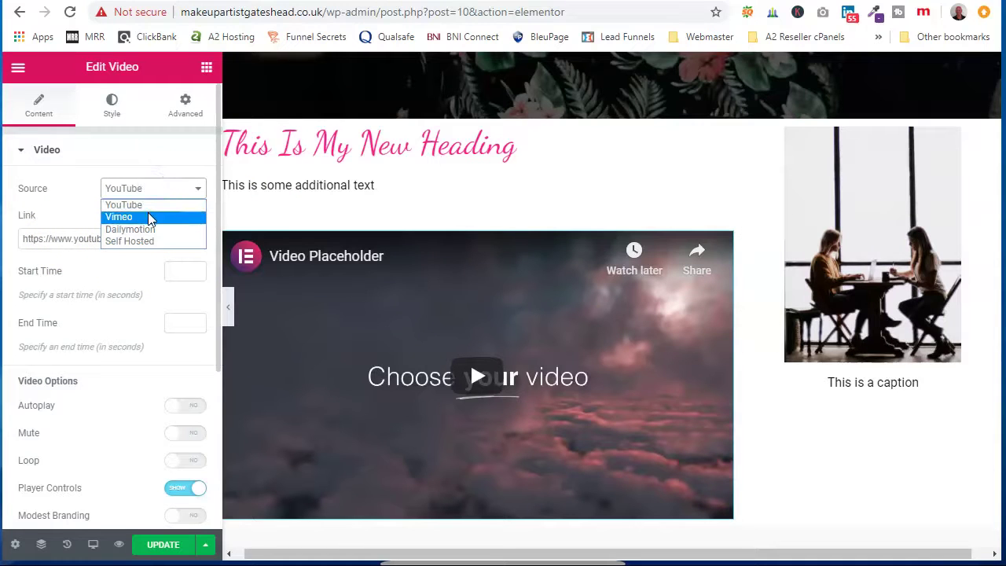
left_click(155, 244)
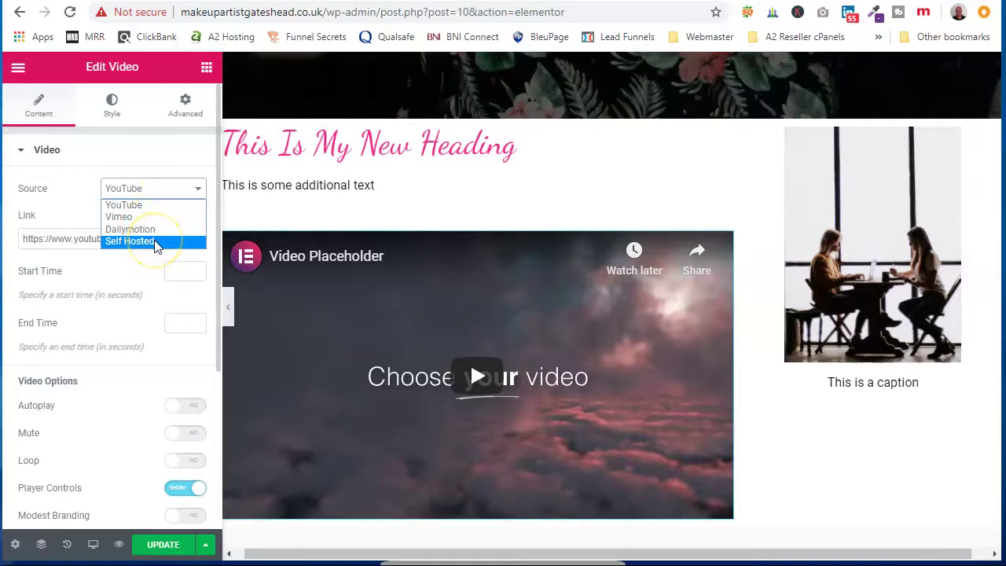
left_click(143, 176)
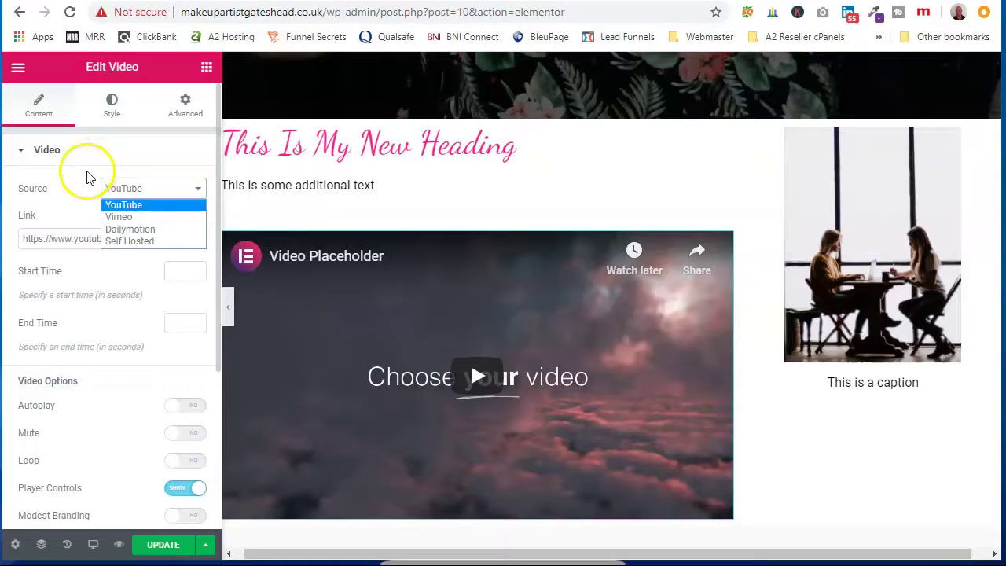
- Try the Video widget's Image Overlay option, turn it off again and return to the video source settings
left_click(85, 173)
left_click(117, 194)
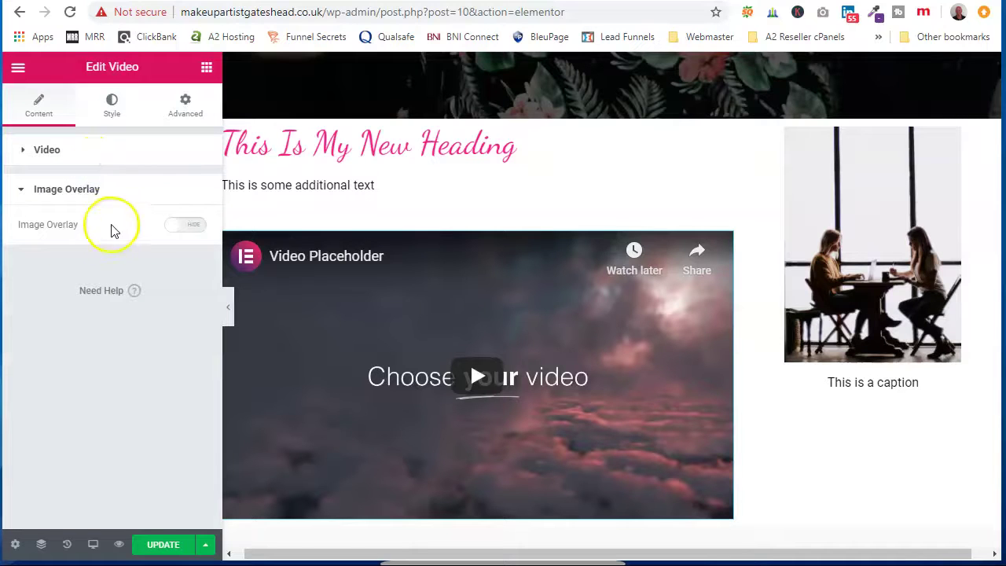
left_click(194, 228)
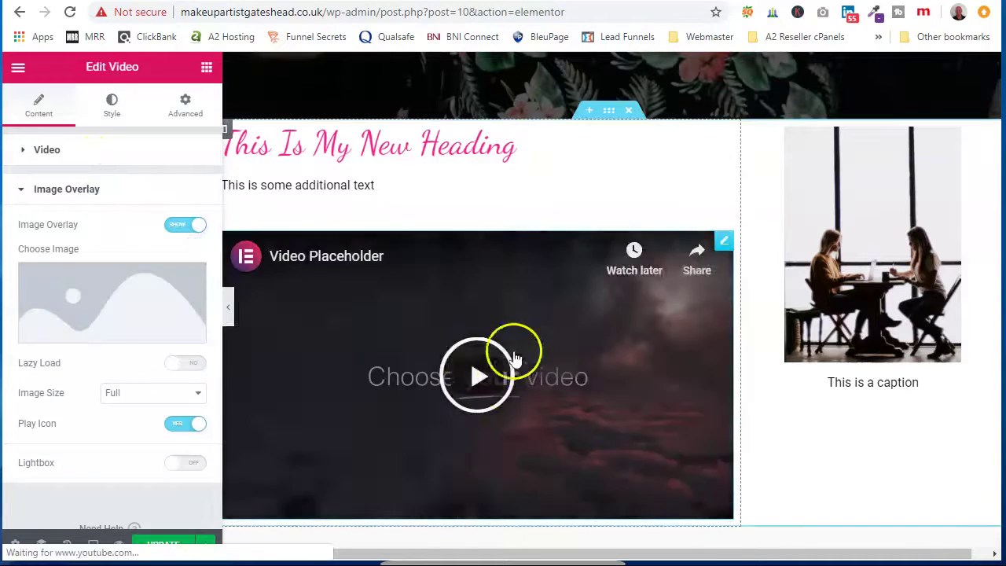
left_click(172, 224)
left_click(91, 154)
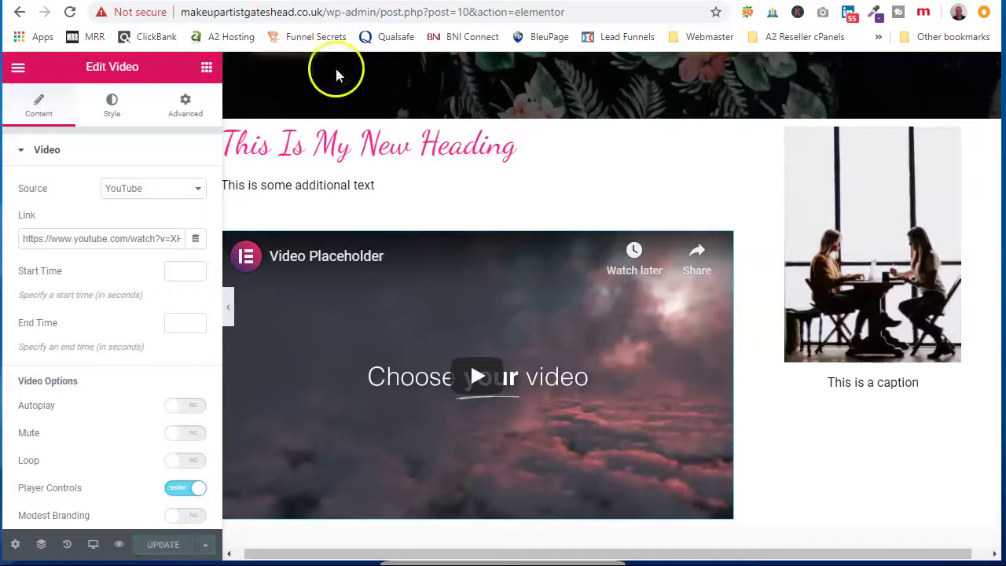
- Reload the live site and test the embedded video by playing and pausing it
left_click(331, 6)
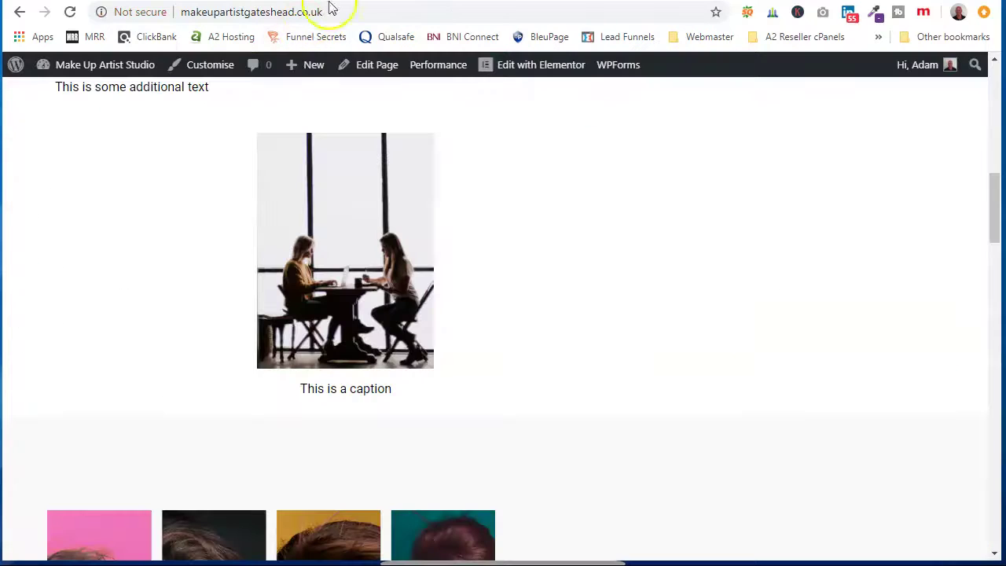
left_click(73, 11)
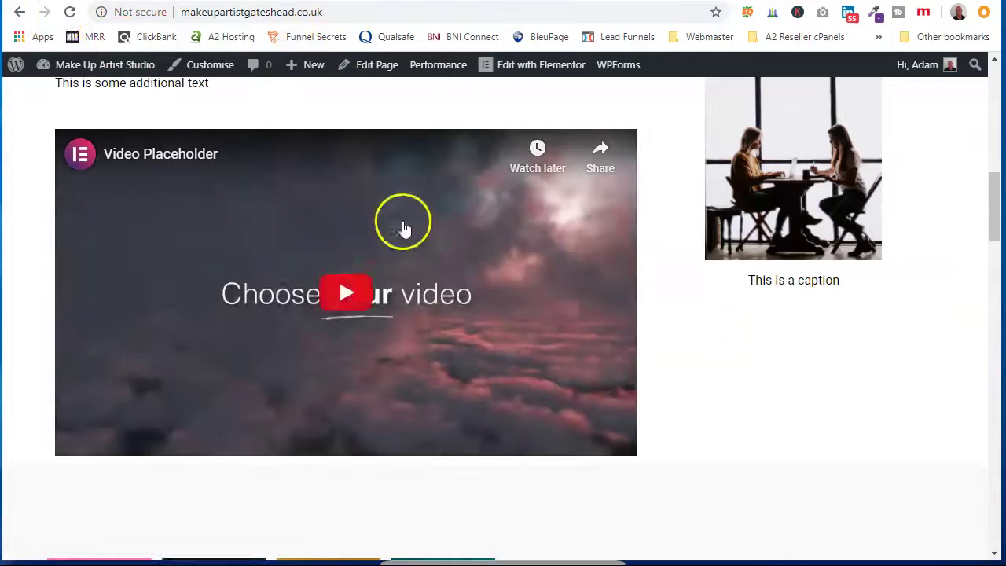
left_click(348, 297)
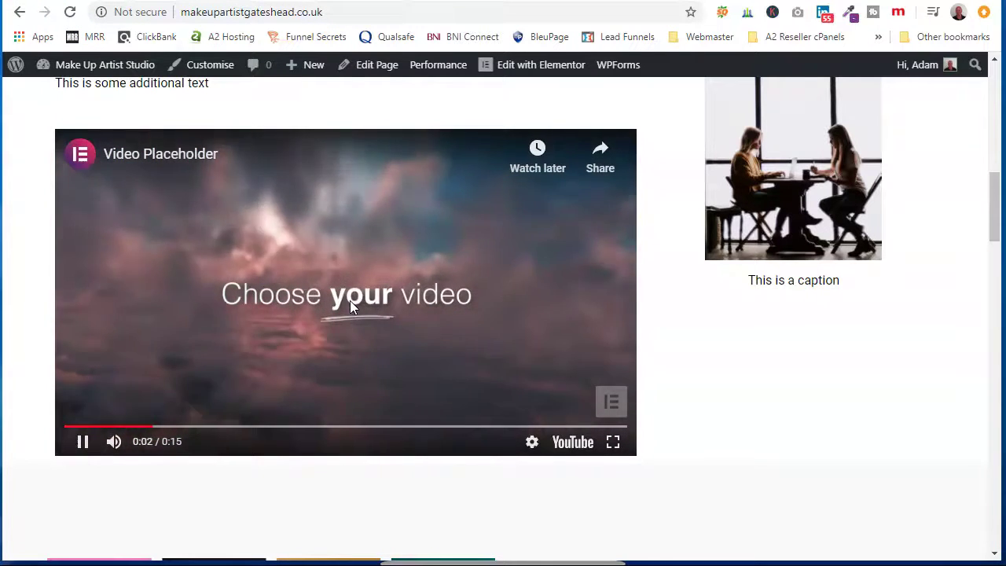
left_click(82, 443)
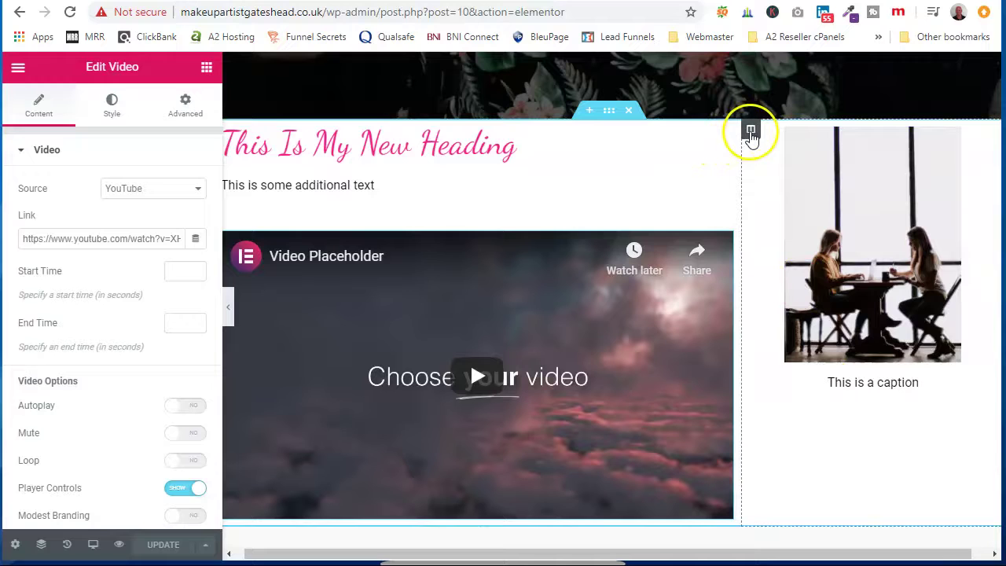
- Set the narrow image column's vertical alignment to Middle and update the page
left_click(751, 130)
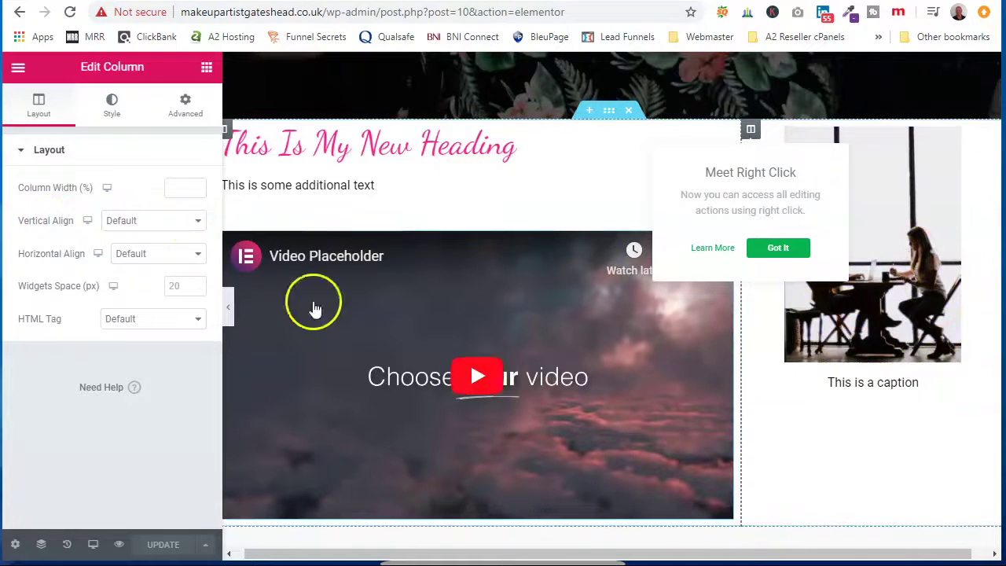
left_click(198, 222)
left_click(171, 260)
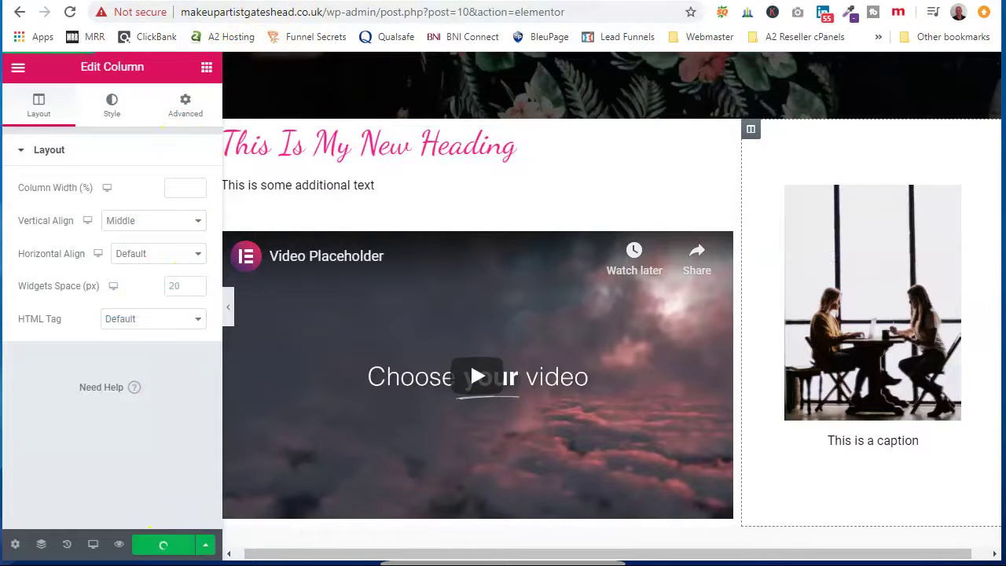
- Reload the live site and check how the captioned image lines up beside the video
left_click(146, 4)
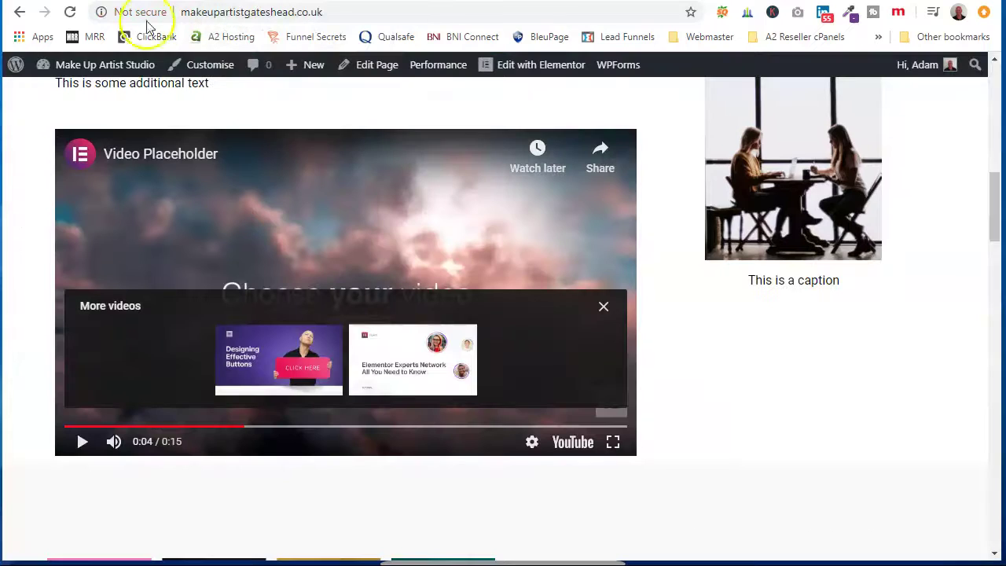
left_click(70, 12)
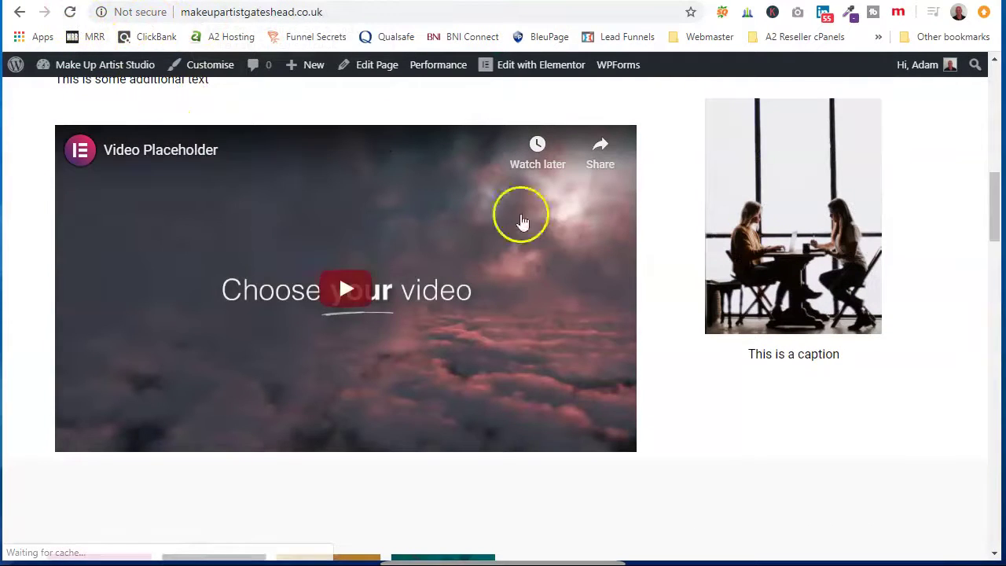
scroll(778, 231, "up", 1)
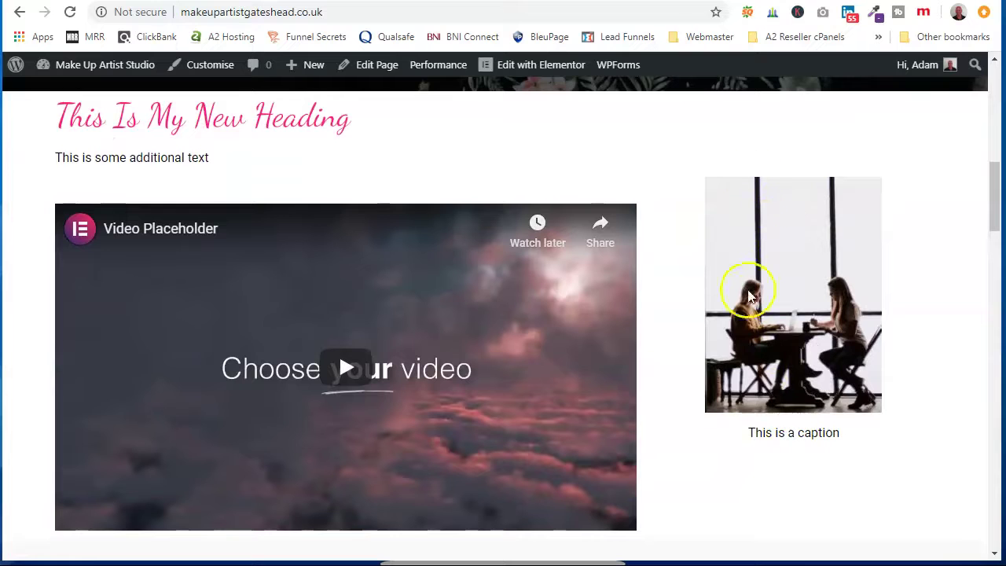
scroll(332, 275, "up", 1)
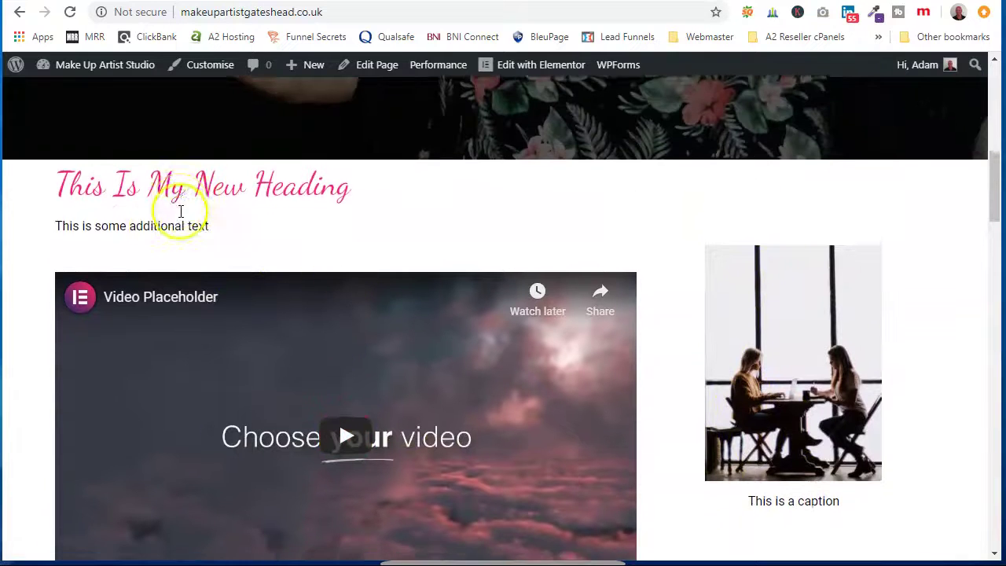
scroll(181, 215, "down", 2)
scroll(157, 205, "up", 2)
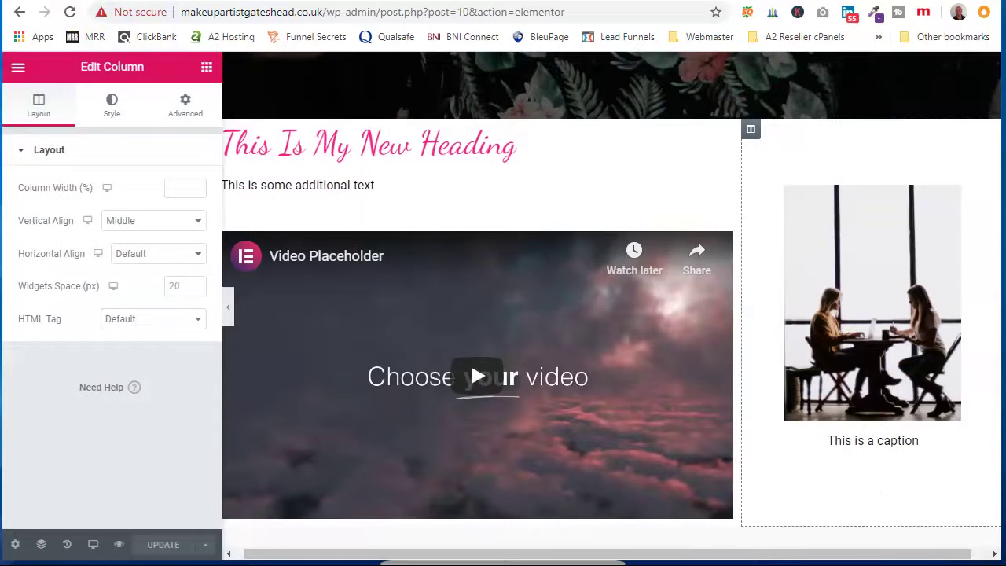
- Back in the Elementor editor, add an Inner Section directly below the video in the wide column
scroll(471, 202, "down", 6)
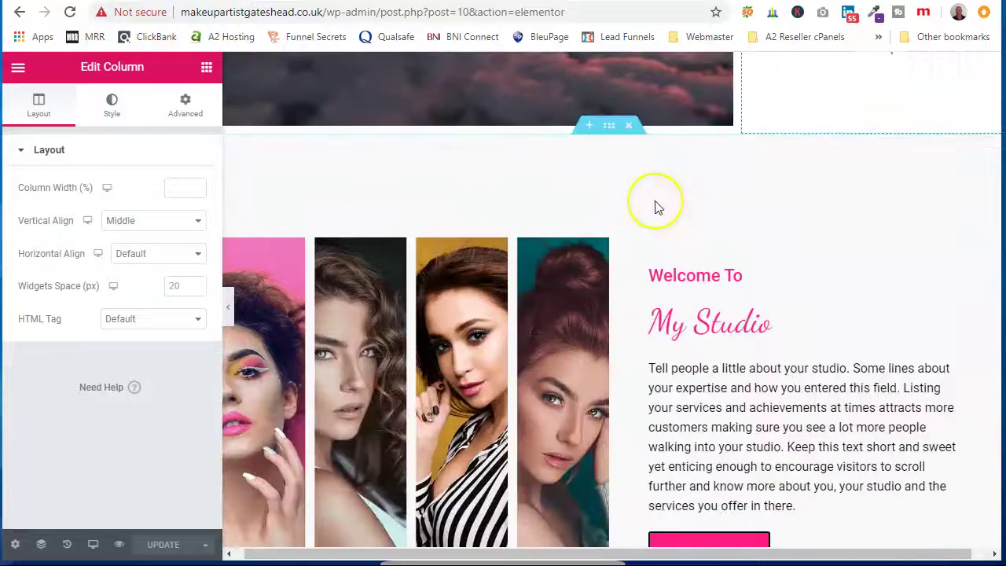
scroll(534, 224, "down", 9)
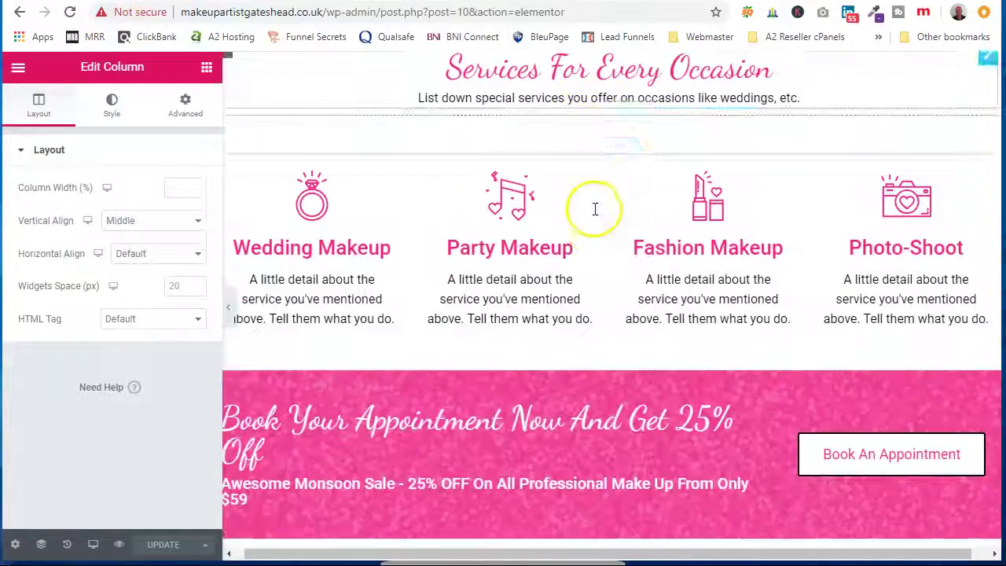
scroll(595, 208, "down", 2)
scroll(523, 202, "up", 2)
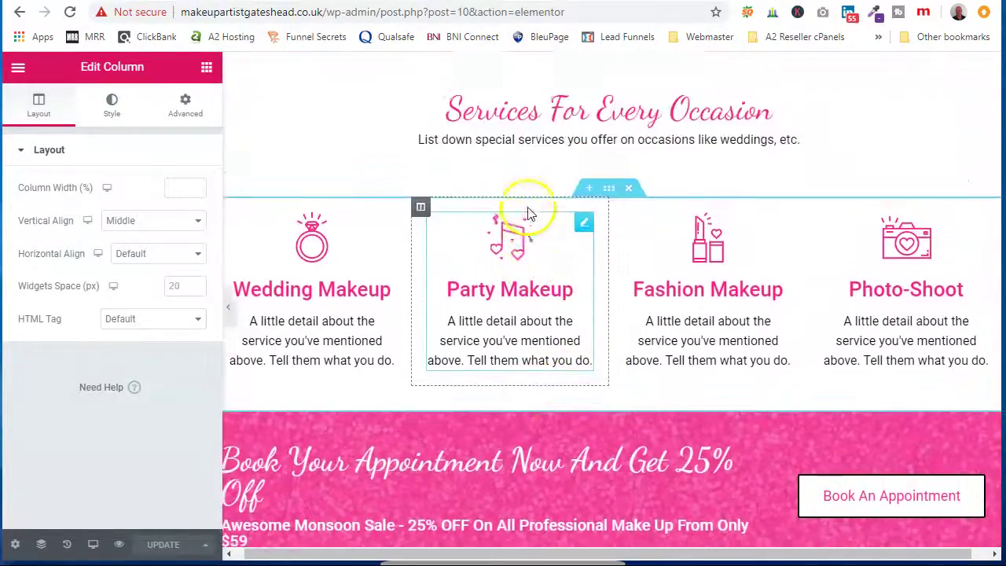
scroll(348, 146, "up", 12)
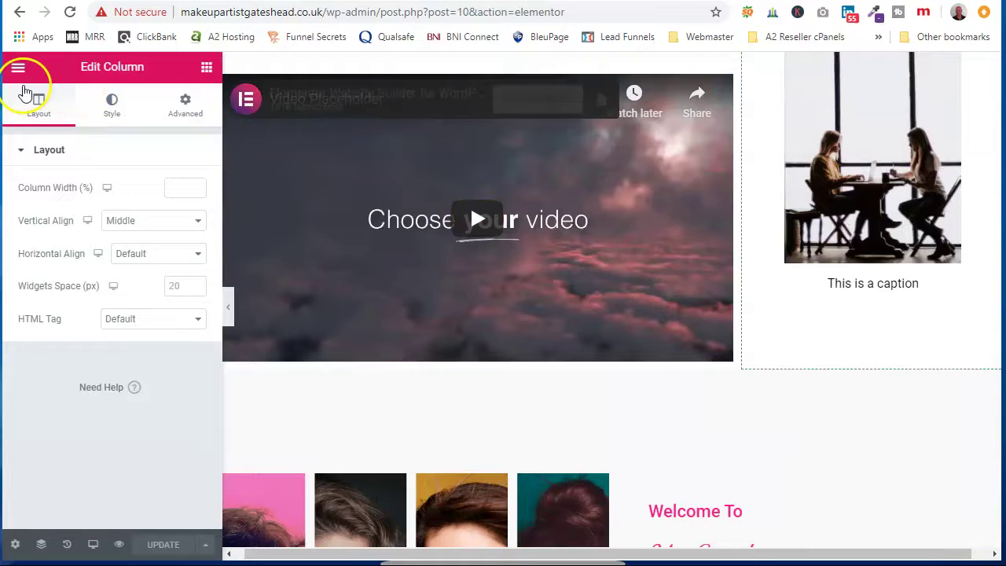
left_click(18, 69)
left_click(18, 71)
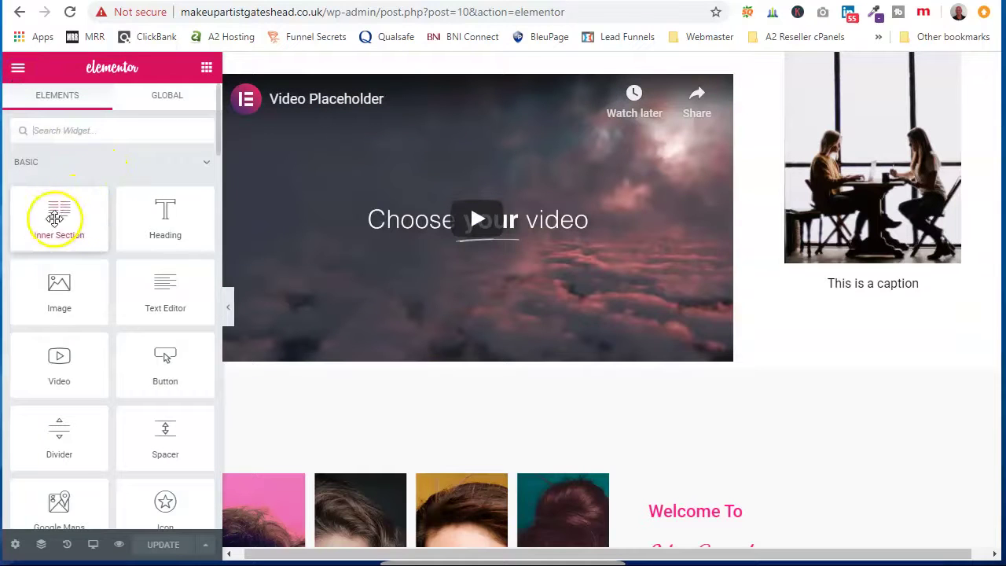
left_click_drag(50, 213, 613, 355)
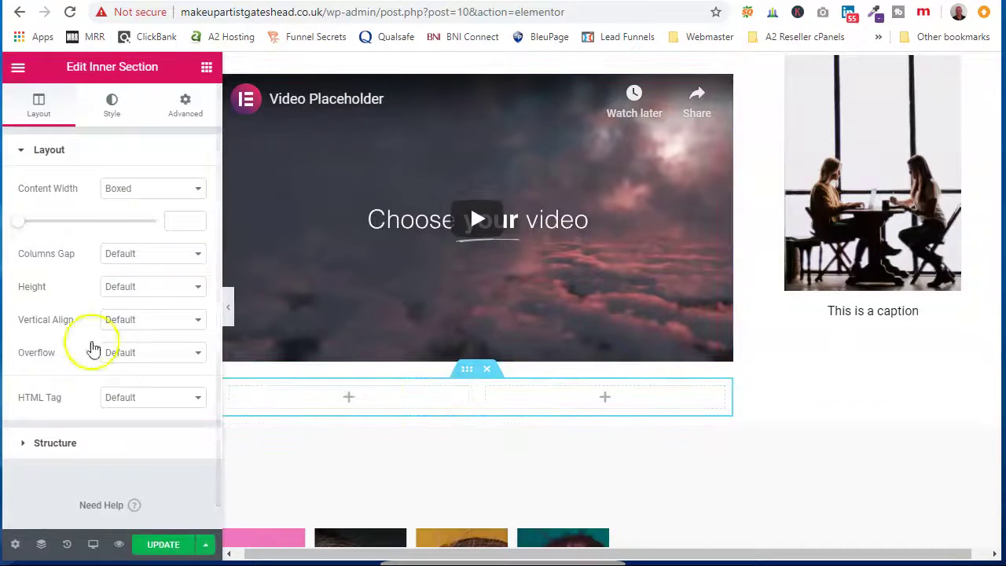
- Place an Icon Box widget in the first column of the inner section below the video
left_click(17, 69)
left_click(18, 72)
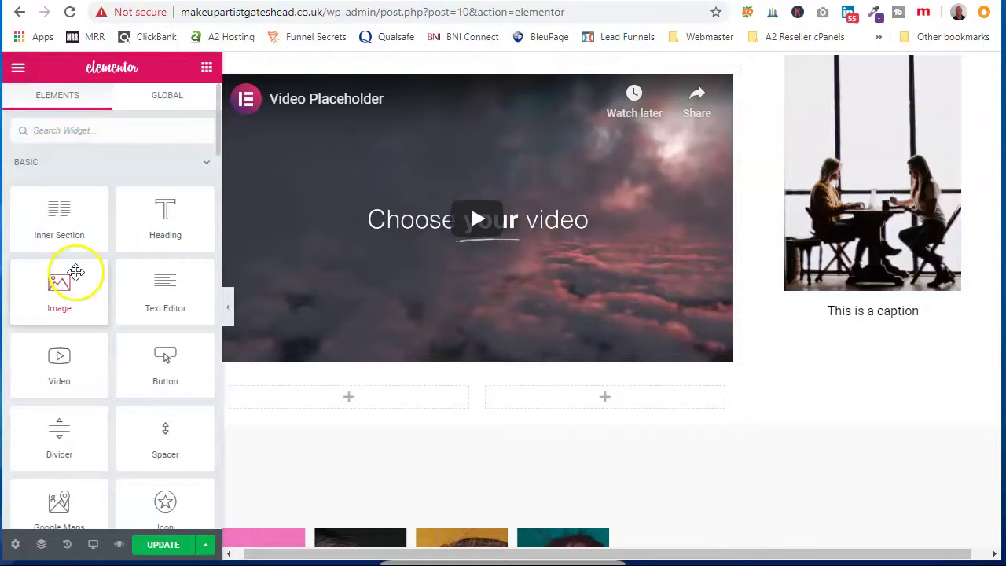
scroll(69, 274, "down", 4)
scroll(96, 270, "down", 1)
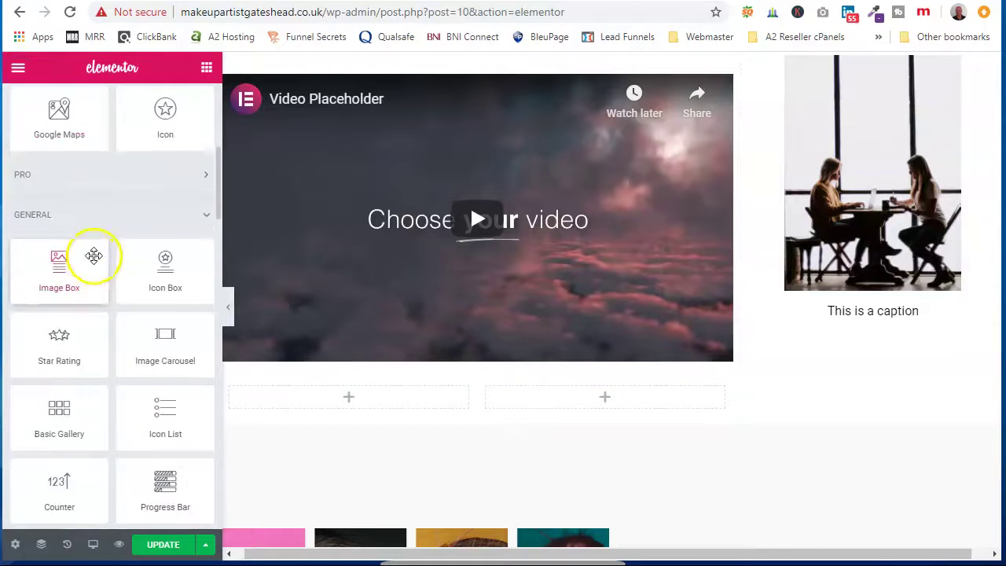
left_click_drag(174, 272, 380, 398)
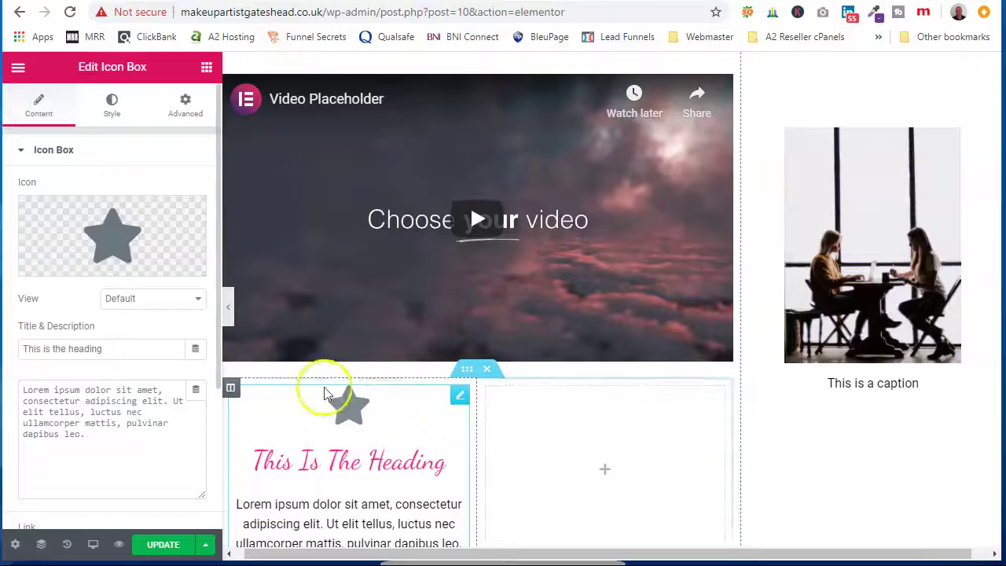
- Replace the Icon Box's default star with the crescent-and-star icon from the Icon Library
left_click(135, 242)
left_click(393, 314)
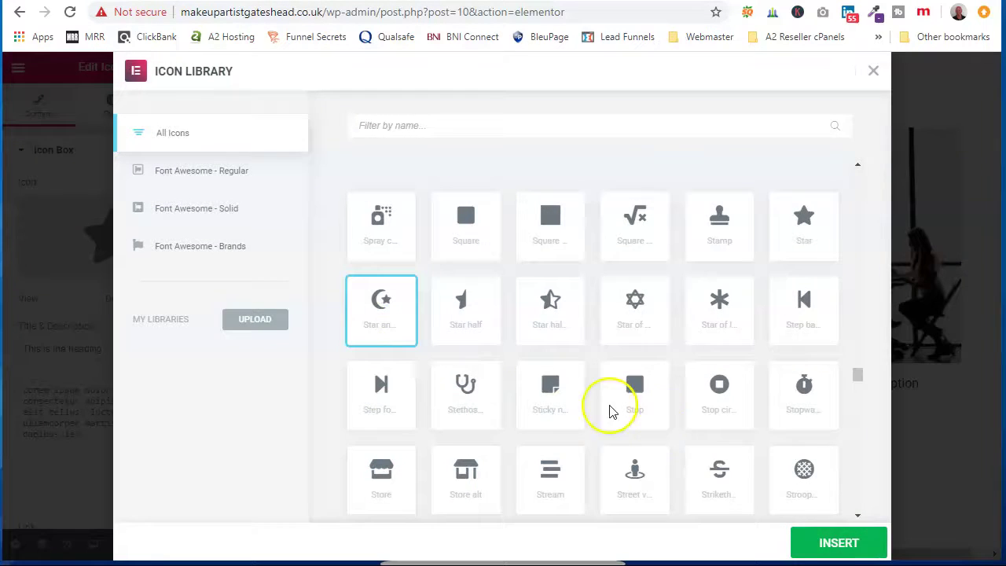
left_click(826, 536)
scroll(442, 353, "down", 2)
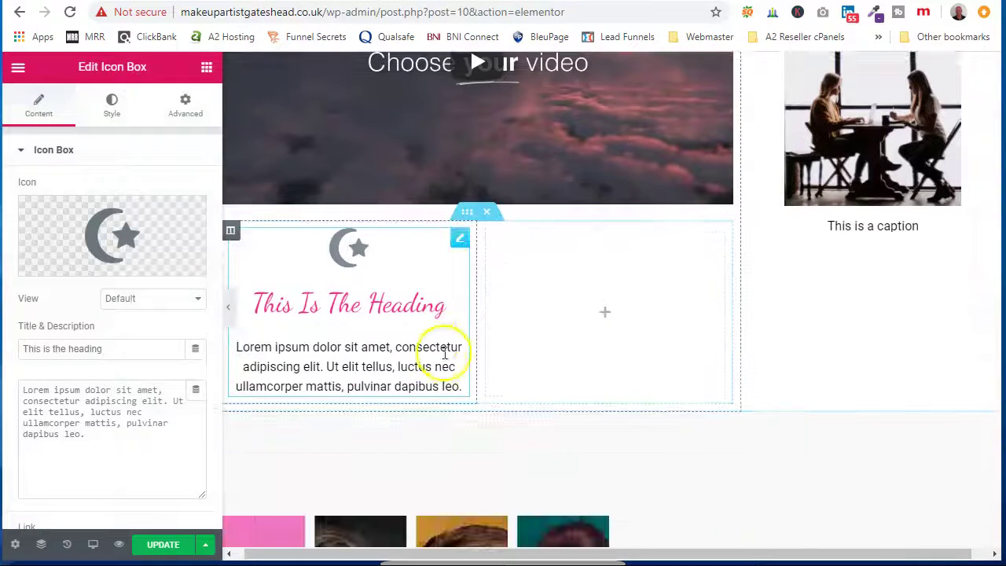
- Style the Icon Box's icon with a black primary color, a size of 135 and a rotation of about 333
left_click(113, 103)
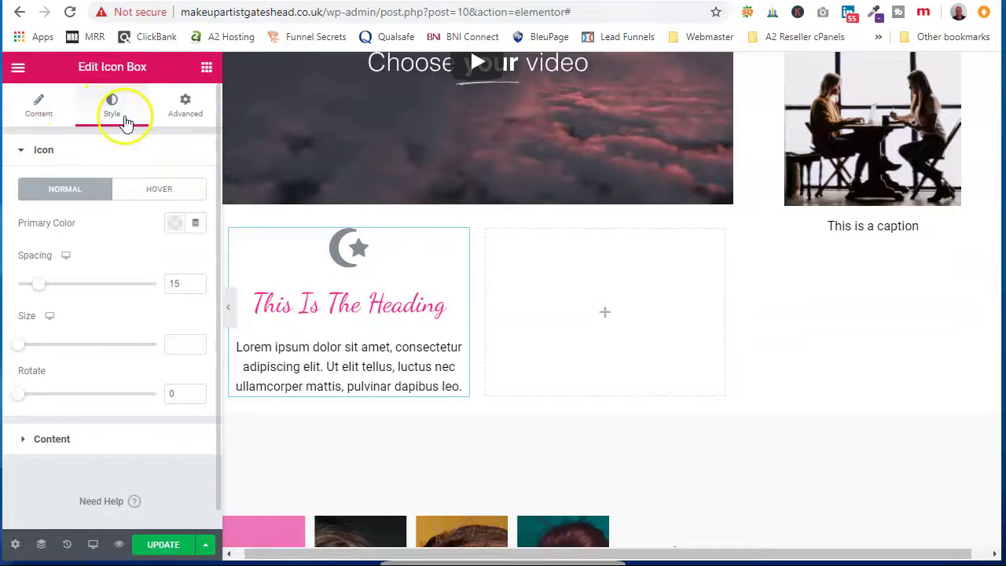
left_click(170, 225)
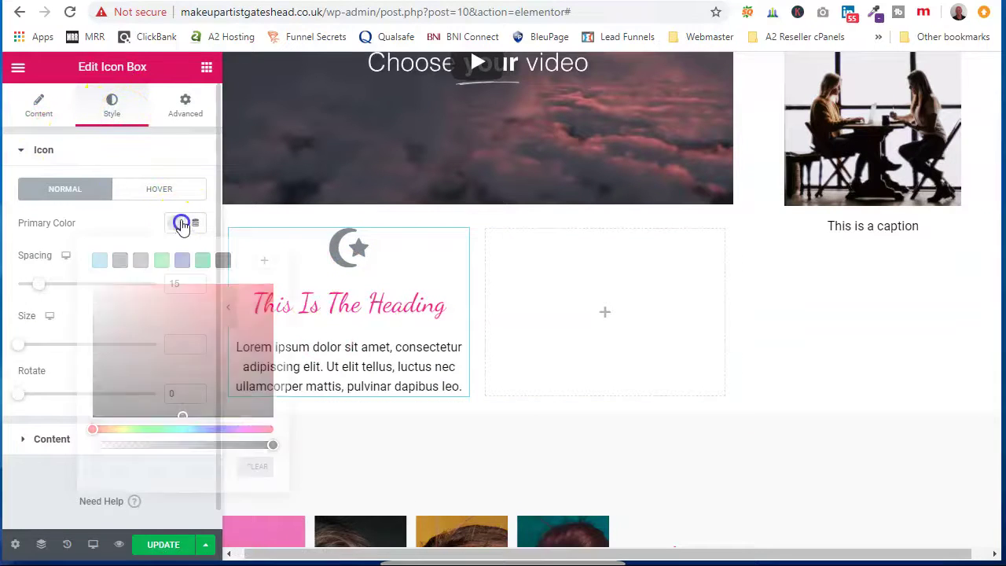
left_click(224, 259)
left_click(60, 479)
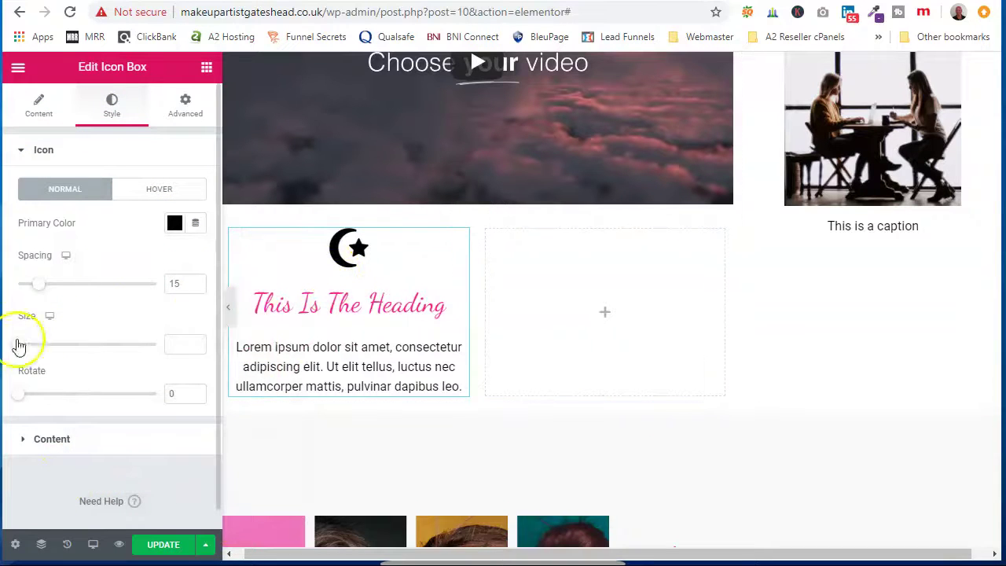
left_click_drag(20, 354, 78, 352)
left_click_drag(26, 393, 147, 405)
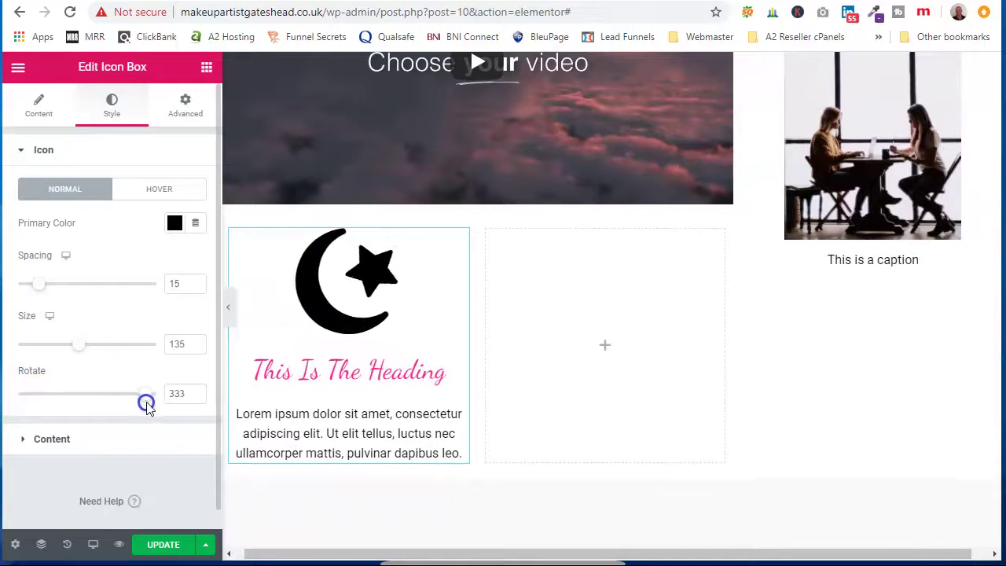
- Review the Icon Box's content styling options for alignment, title and description
left_click(107, 444)
scroll(110, 436, "down", 2)
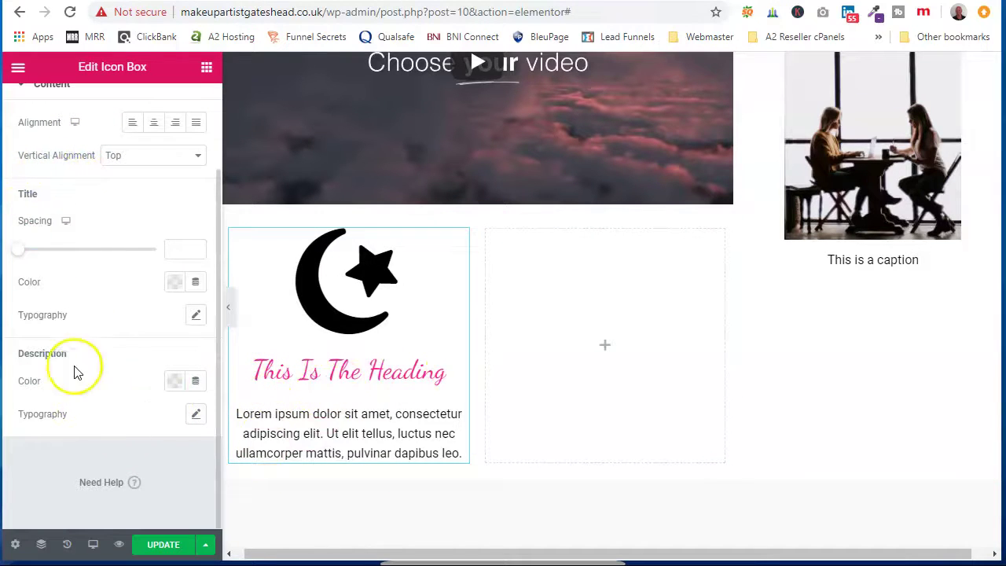
scroll(138, 349, "up", 2)
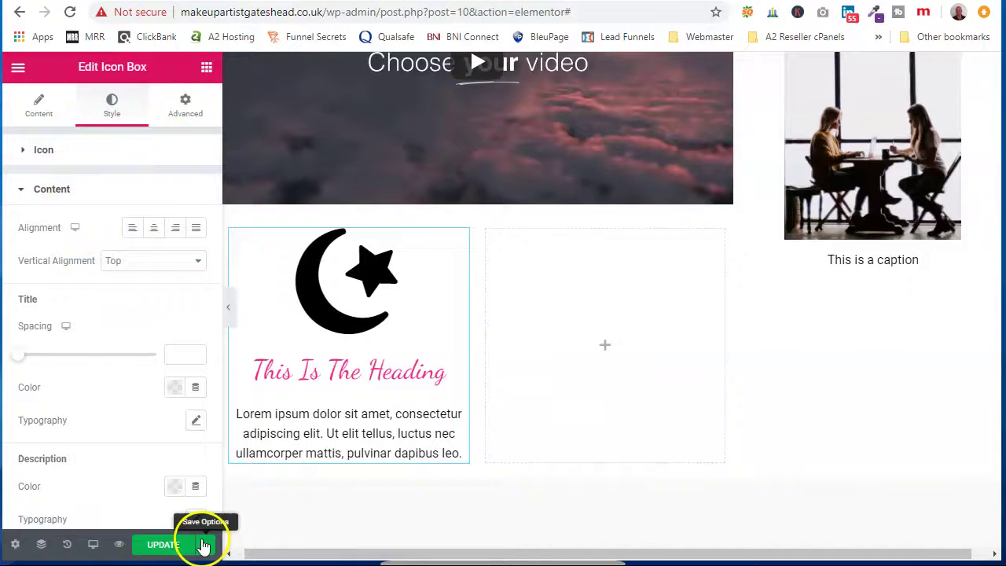
- Delete the Icon Box and remove the empty inner section below the video
scroll(562, 351, "up", 1)
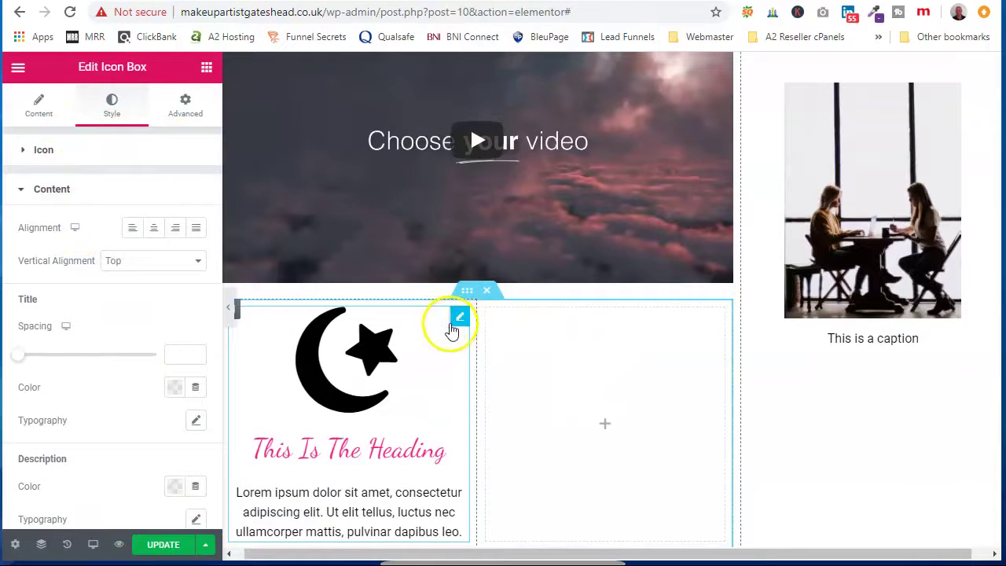
right_click(459, 321)
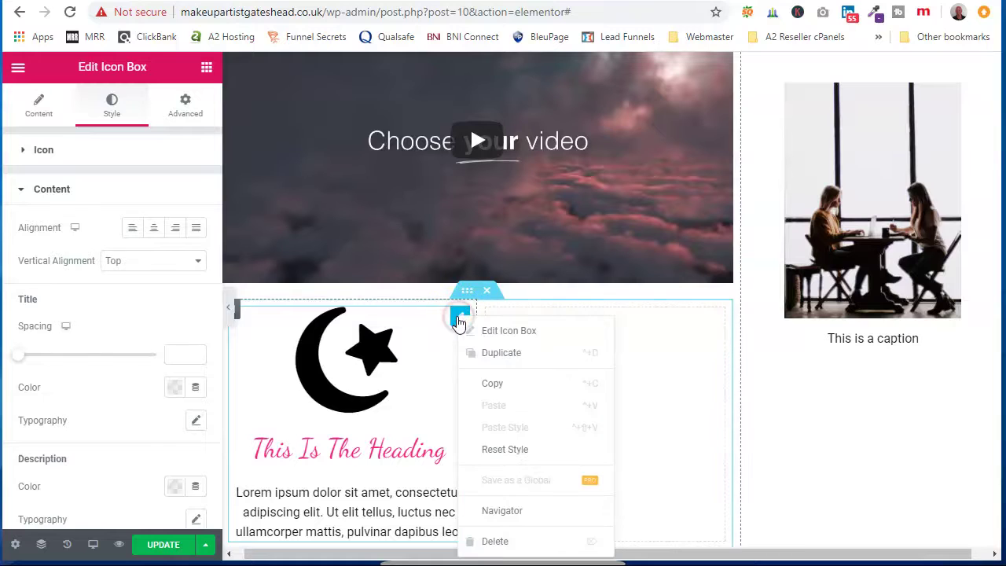
left_click(519, 542)
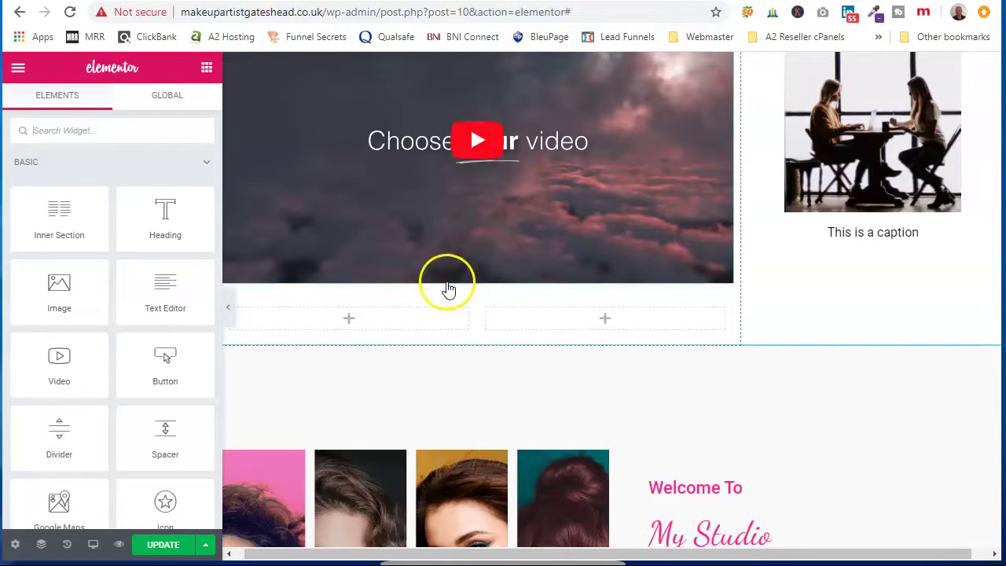
left_click(488, 293)
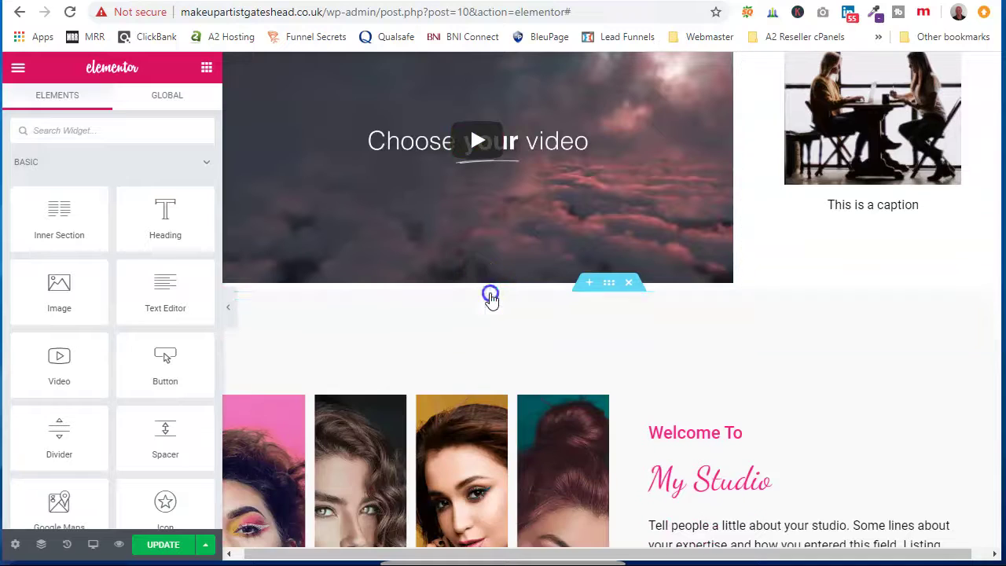
- Delete the two-column section containing the new heading, text, video and captioned image
scroll(611, 296, "up", 3)
scroll(611, 296, "up", 2)
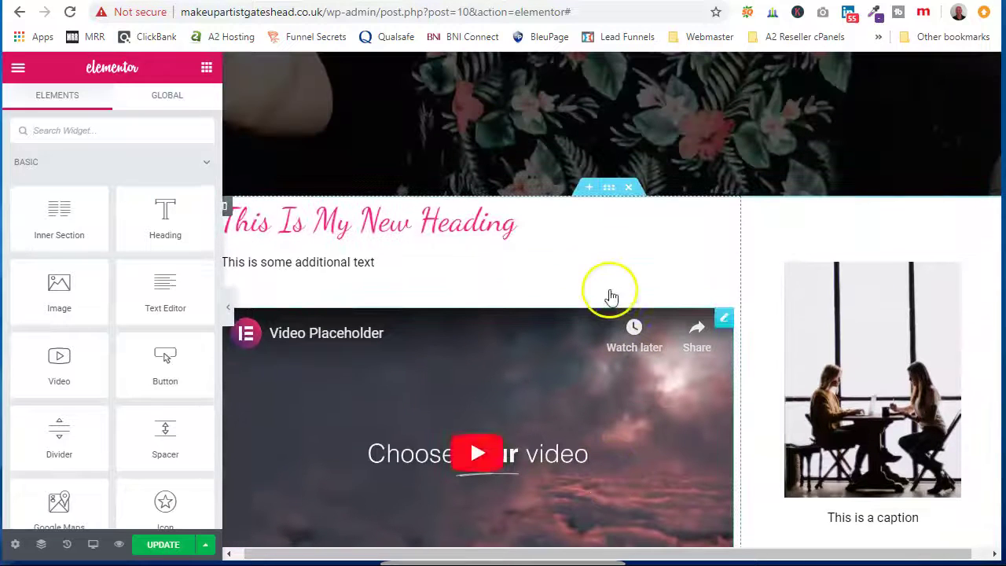
left_click(631, 193)
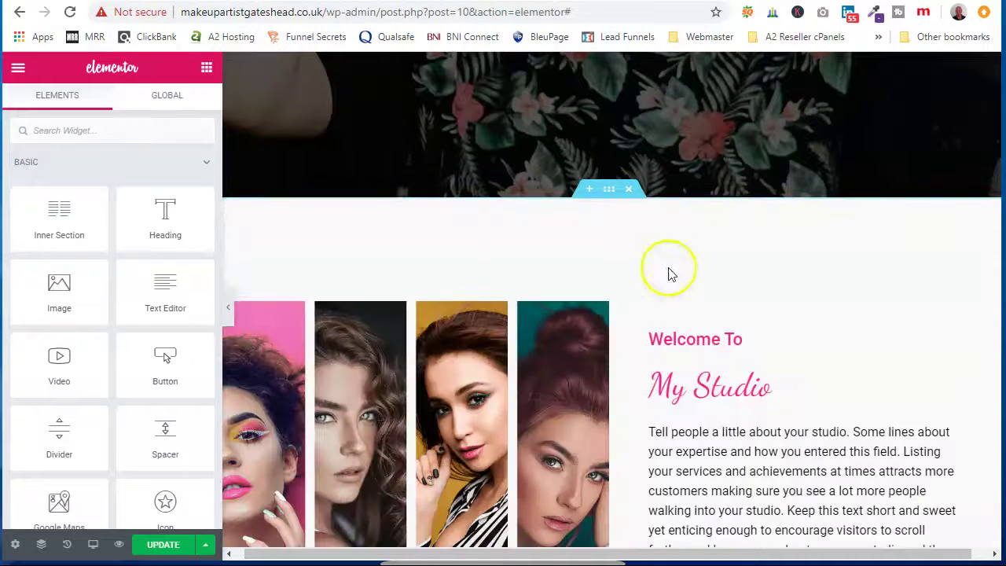
- Replace the hero section's background image with bridal-makeup2.jpg from the Media Library
scroll(464, 272, "up", 5)
scroll(454, 307, "up", 3)
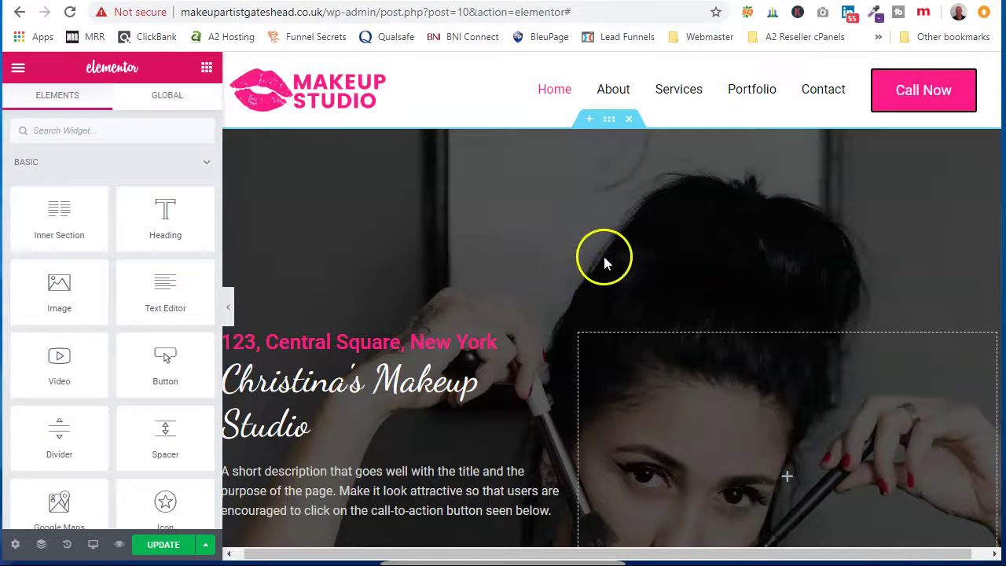
left_click(610, 122)
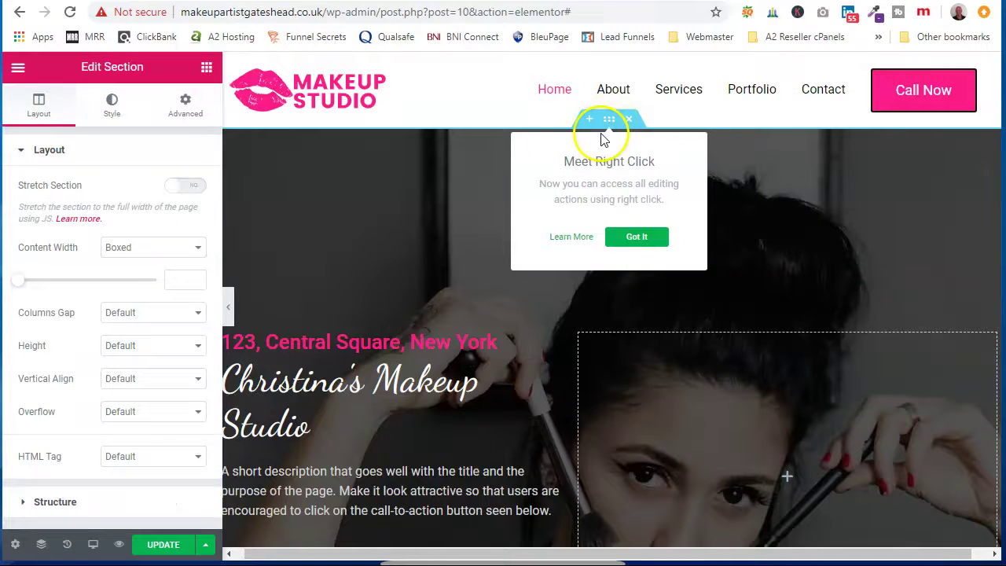
left_click(112, 106)
mouse_move(130, 331)
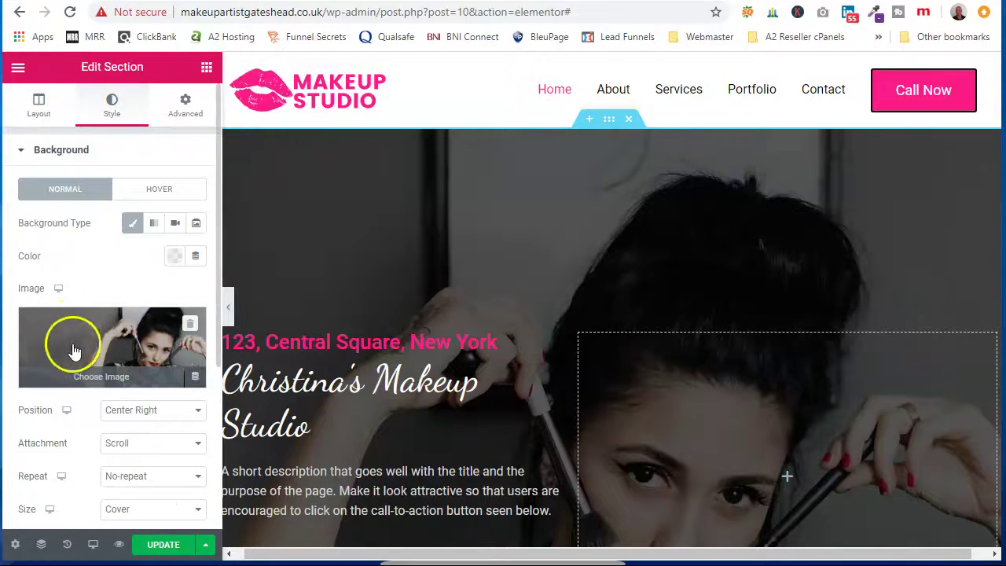
left_click(126, 351)
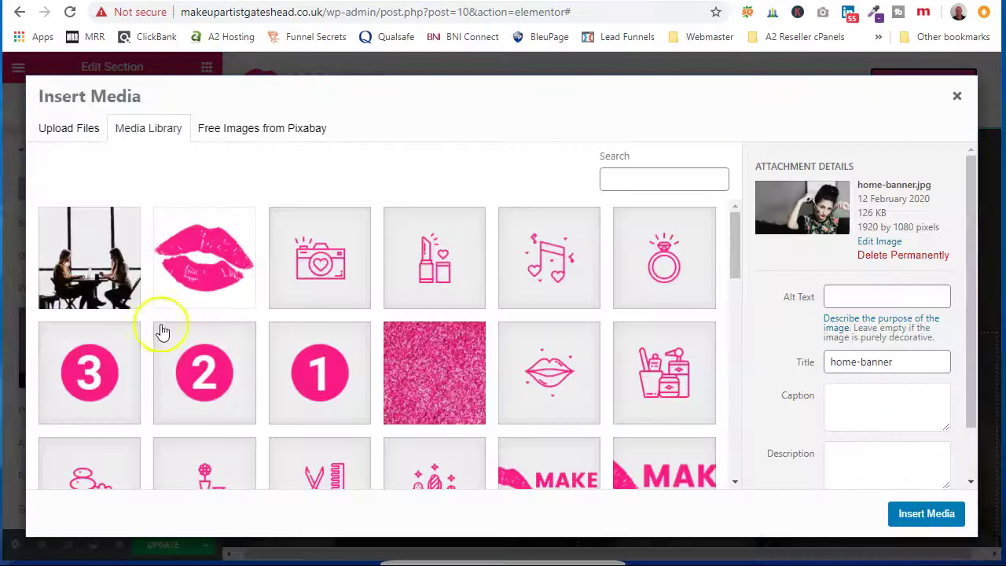
scroll(298, 338, "down", 5)
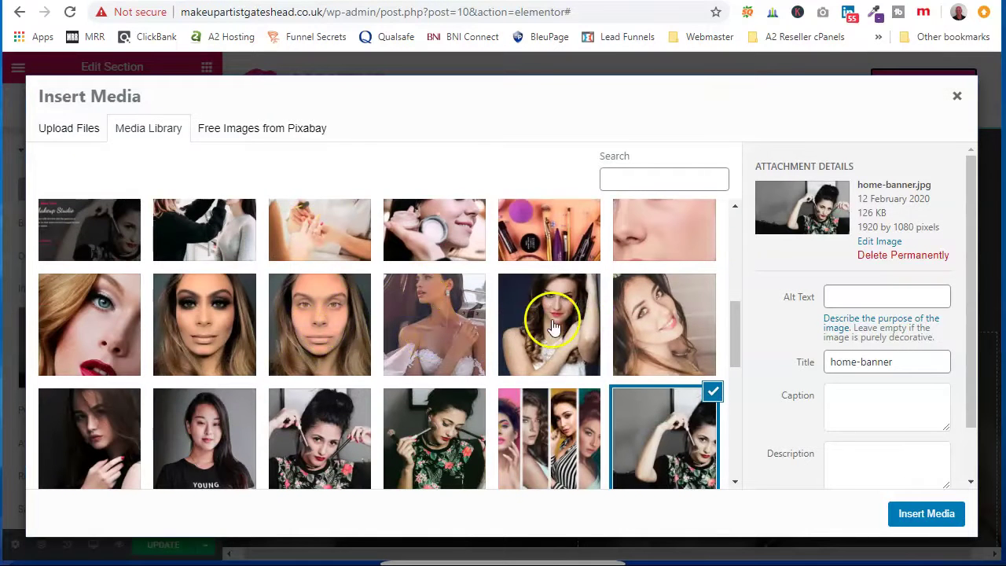
left_click(571, 329)
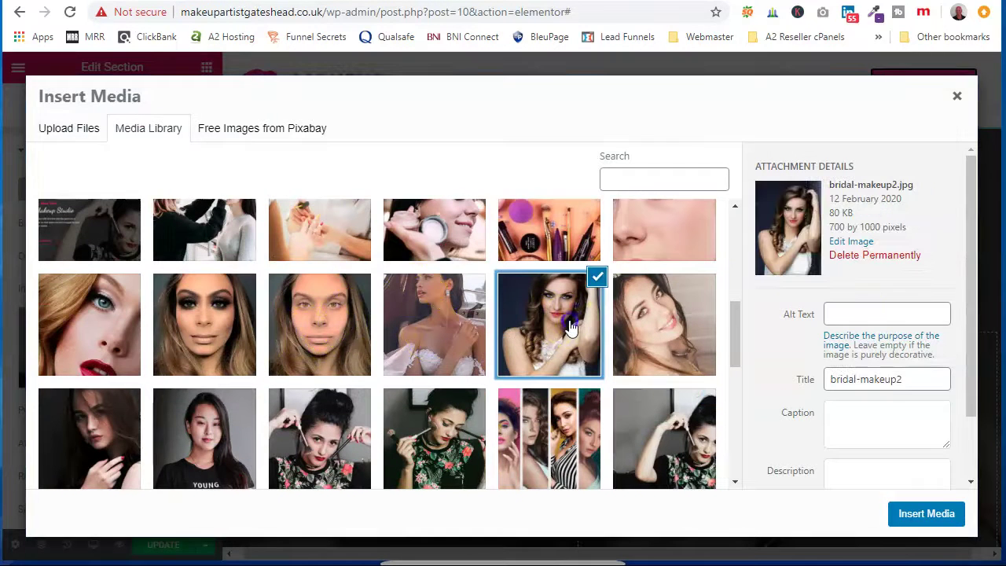
left_click(928, 514)
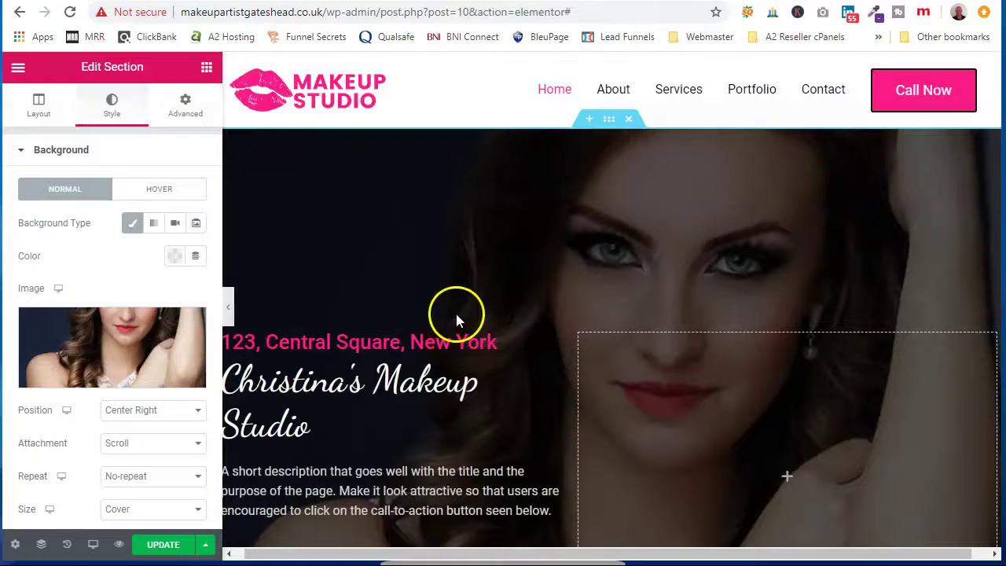
- Update the page and view the hero section on the live site
scroll(456, 315, "down", 2)
scroll(456, 314, "up", 1)
scroll(456, 314, "down", 1)
left_click(161, 544)
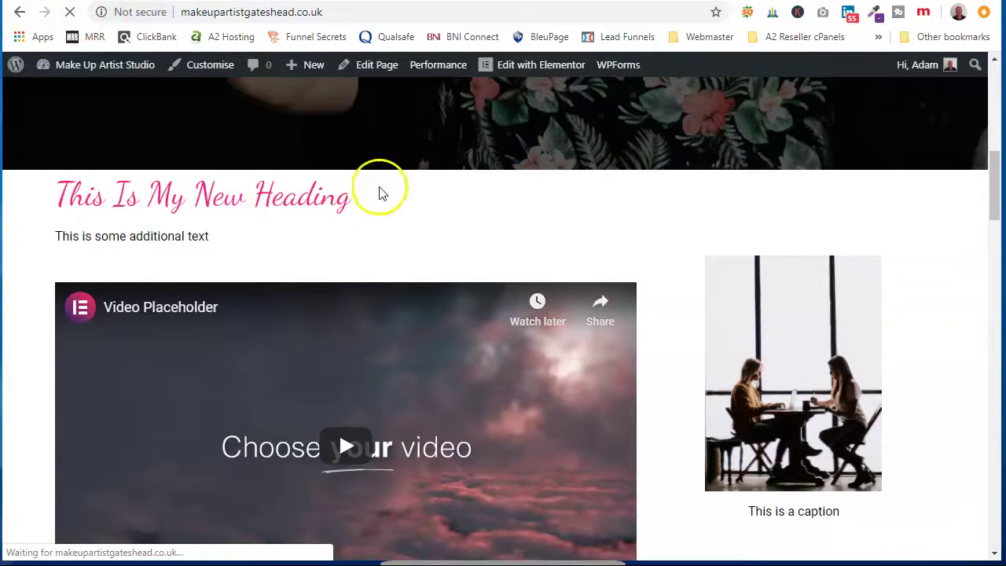
scroll(429, 201, "up", 15)
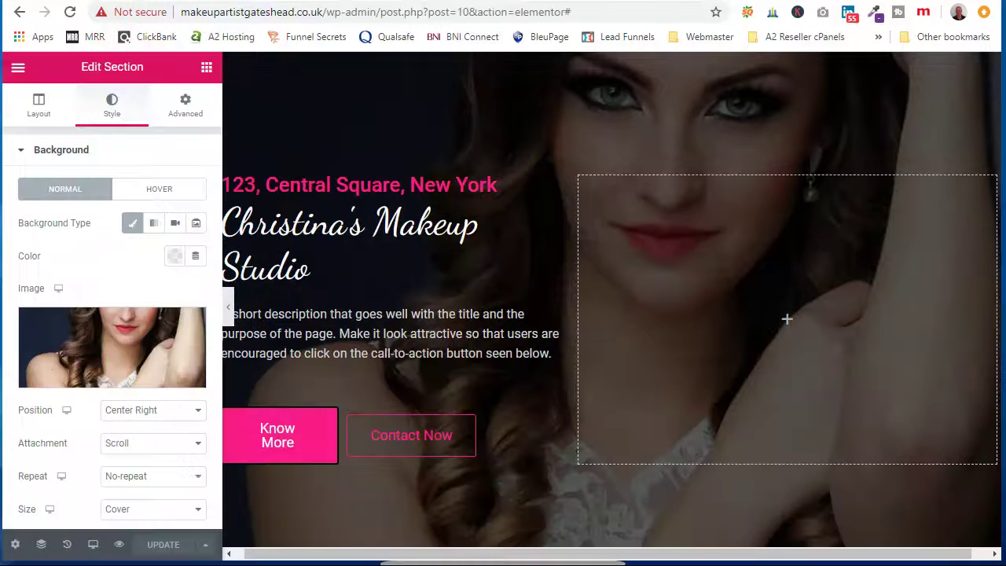
- Set the hero section's background overlay opacity to 0.17 and update the page
scroll(75, 413, "down", 2)
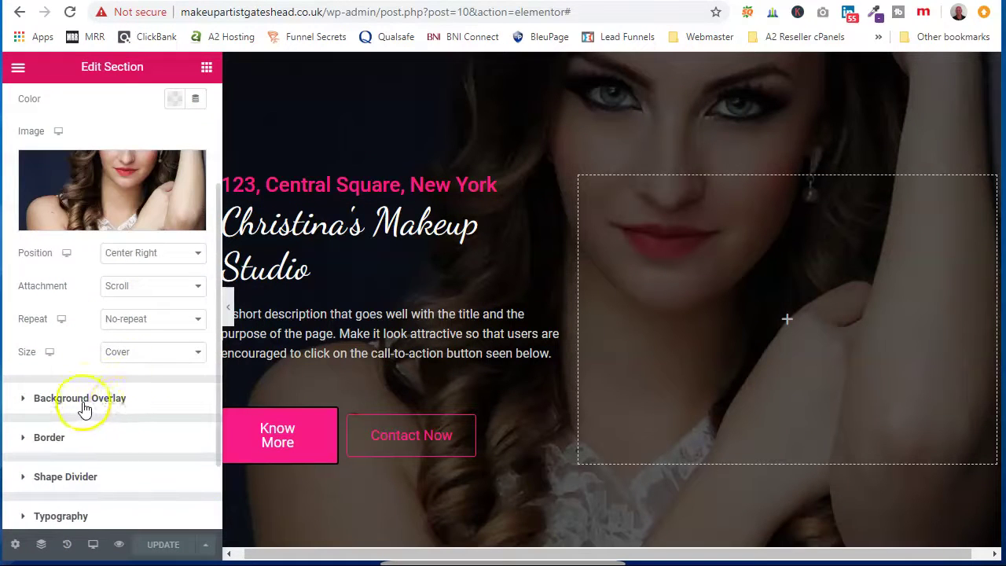
left_click(132, 403)
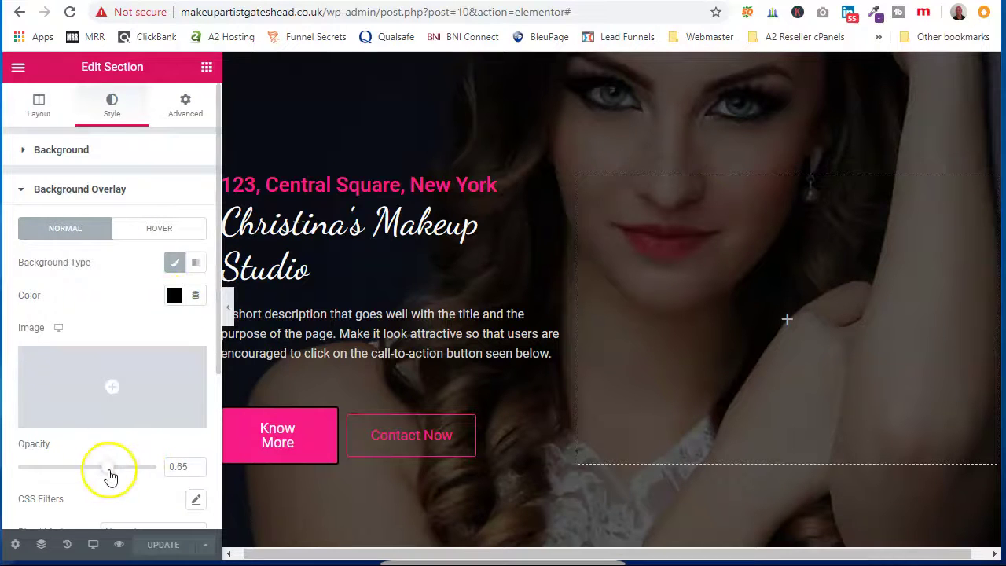
left_click_drag(108, 468, 41, 477)
left_click(157, 544)
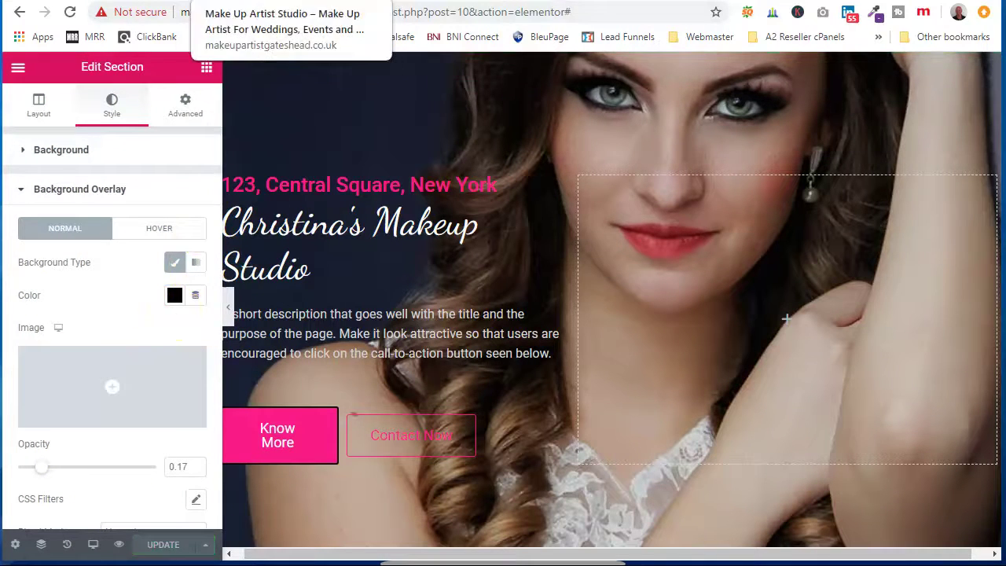
- Reload the live Home page and examine how the hero image looks with the lighter overlay
key("ctrl+Tab")
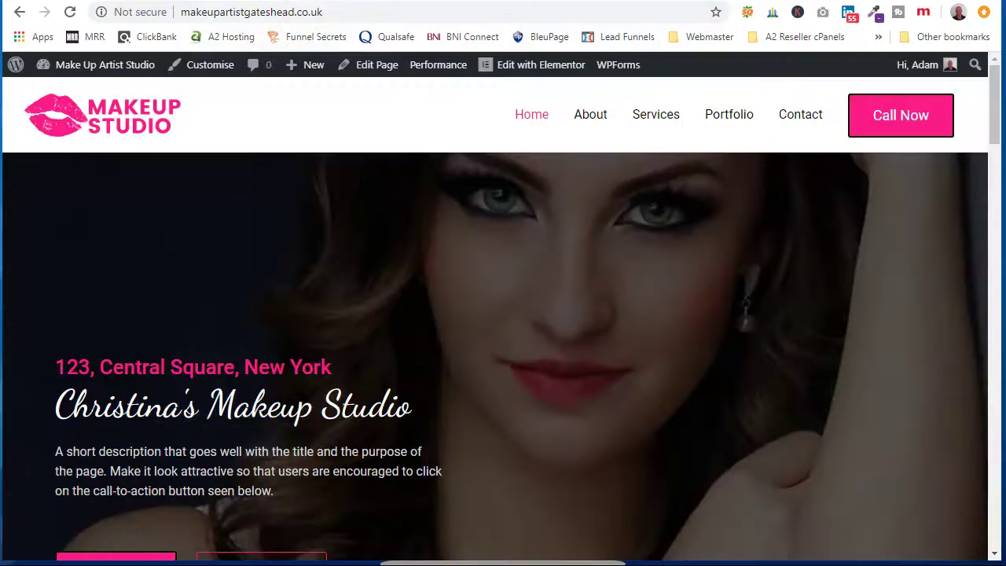
left_click(70, 11)
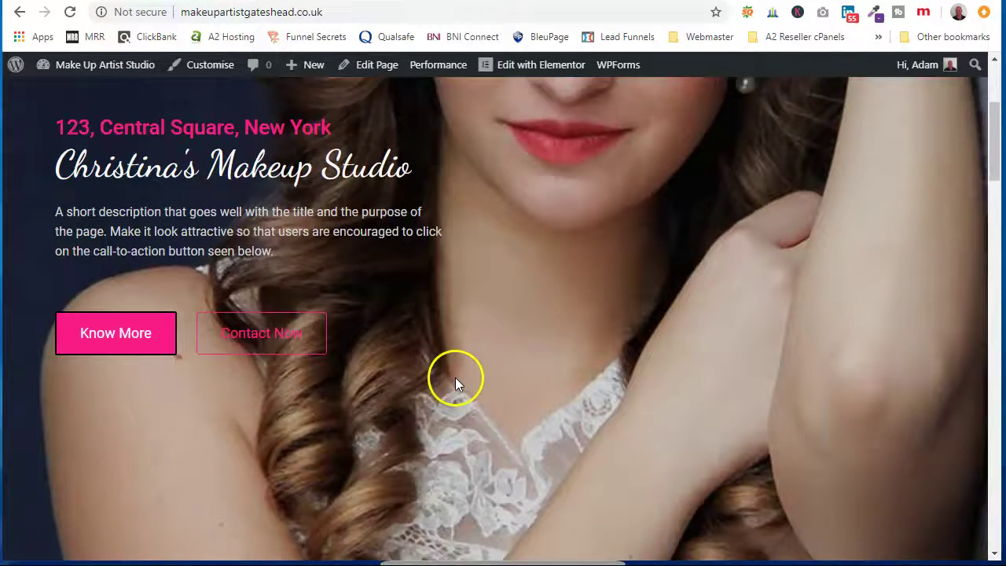
scroll(455, 377, "down", 4)
scroll(454, 380, "up", 7)
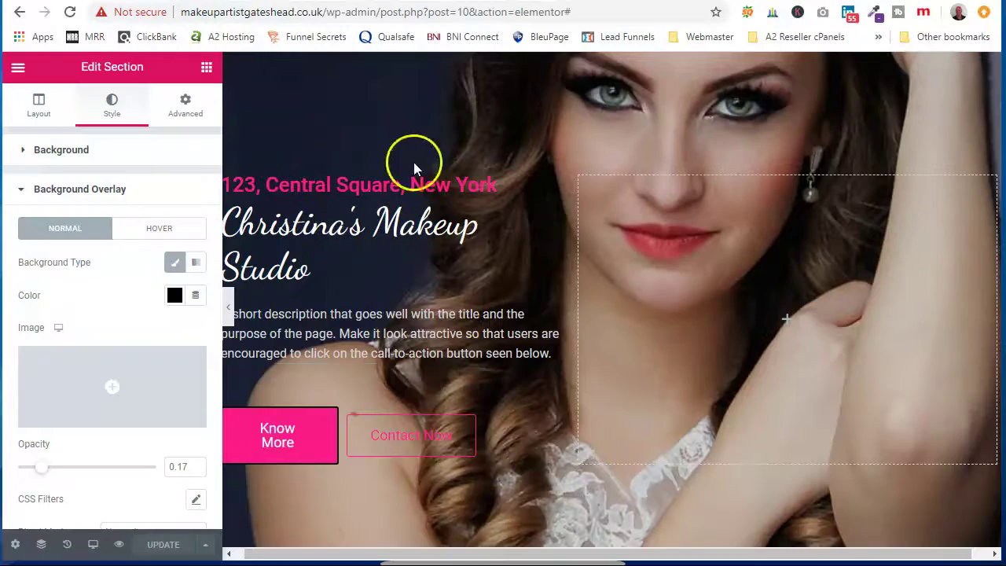
- Look through the Home page's sections in the editor and the available Basic and General widgets
scroll(508, 417, "down", 10)
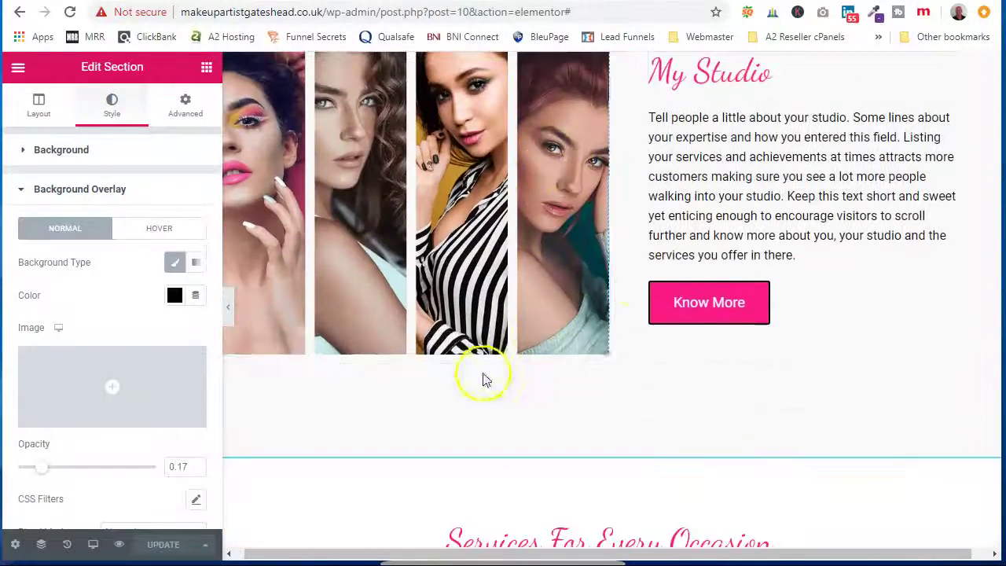
scroll(621, 323, "down", 7)
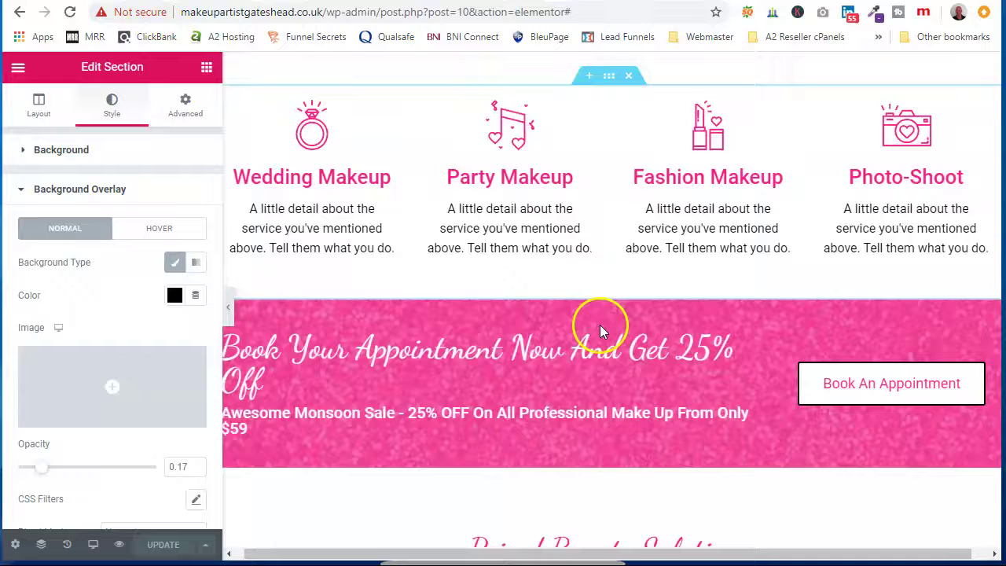
left_click(18, 72)
left_click(18, 72)
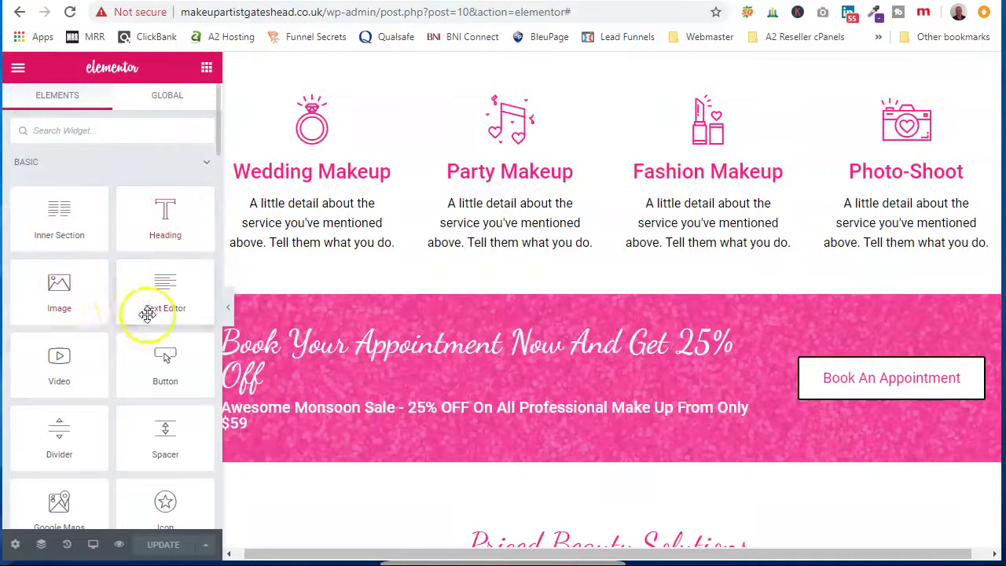
scroll(104, 408, "down", 2)
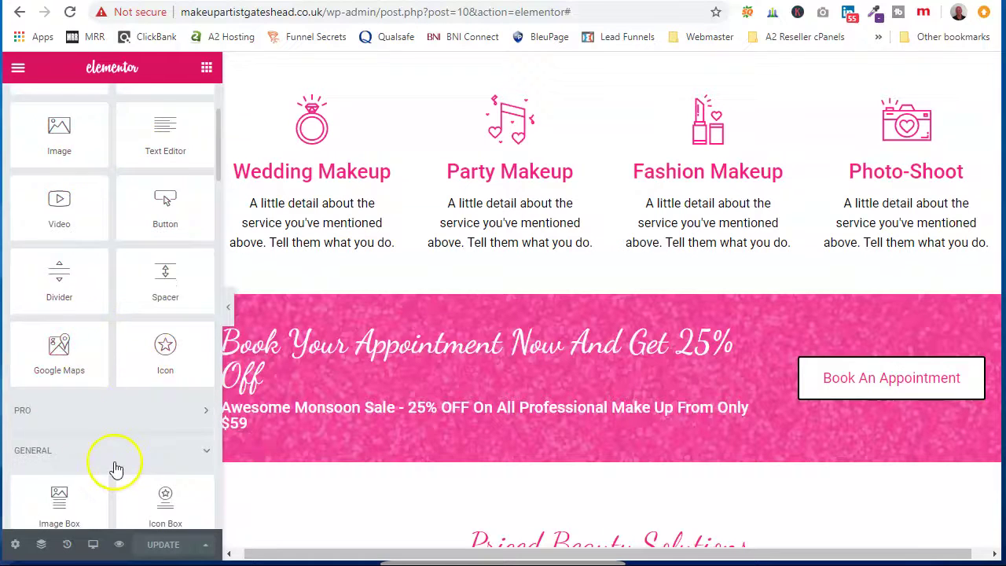
scroll(116, 469, "down", 2)
scroll(106, 471, "down", 2)
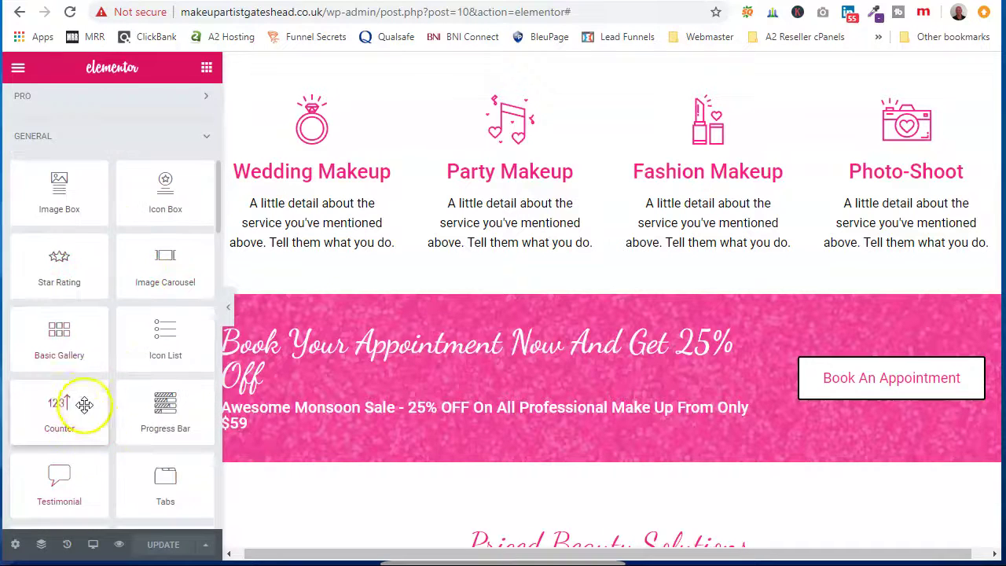
scroll(125, 472, "down", 3)
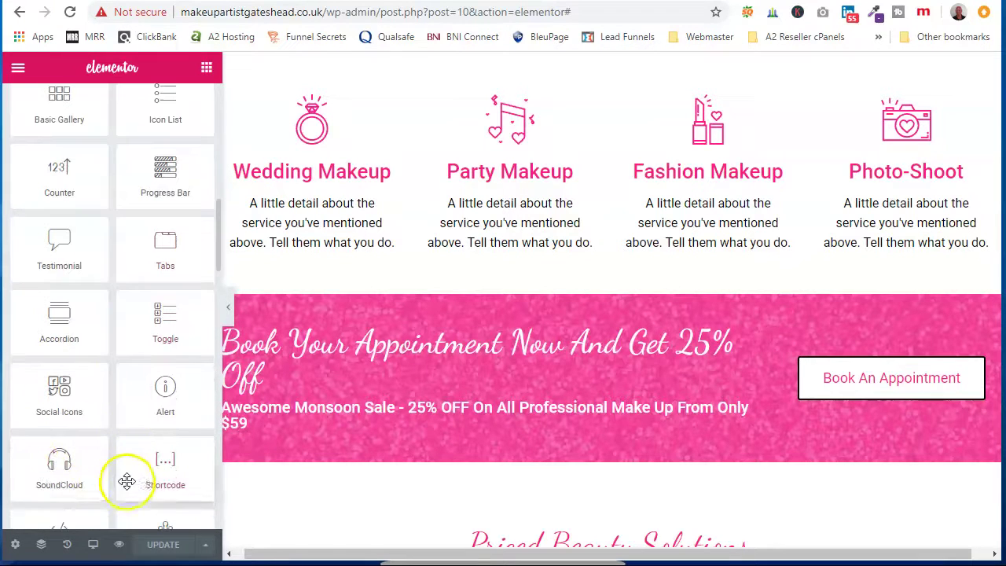
scroll(126, 481, "down", 2)
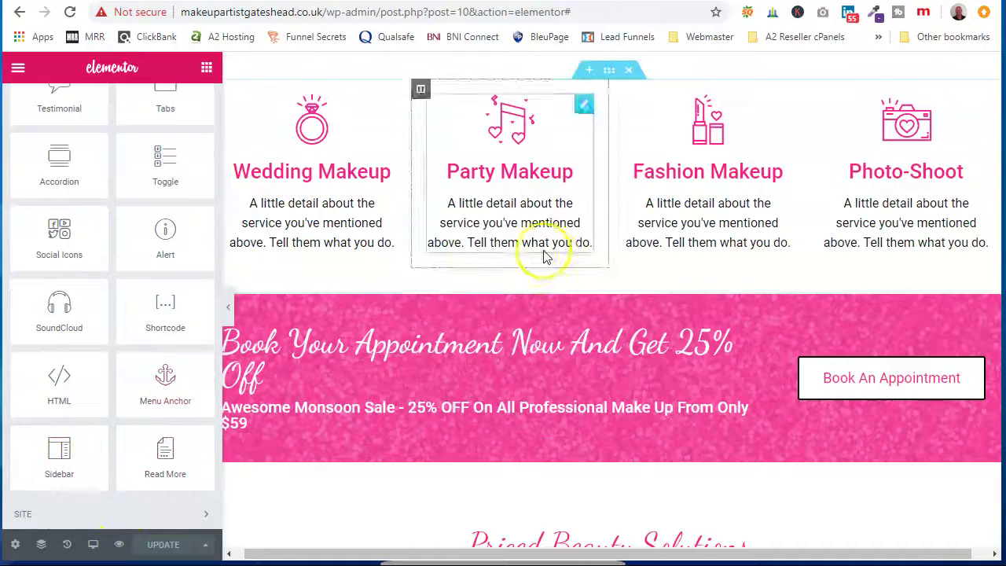
scroll(483, 259, "up", 6)
scroll(482, 252, "up", 4)
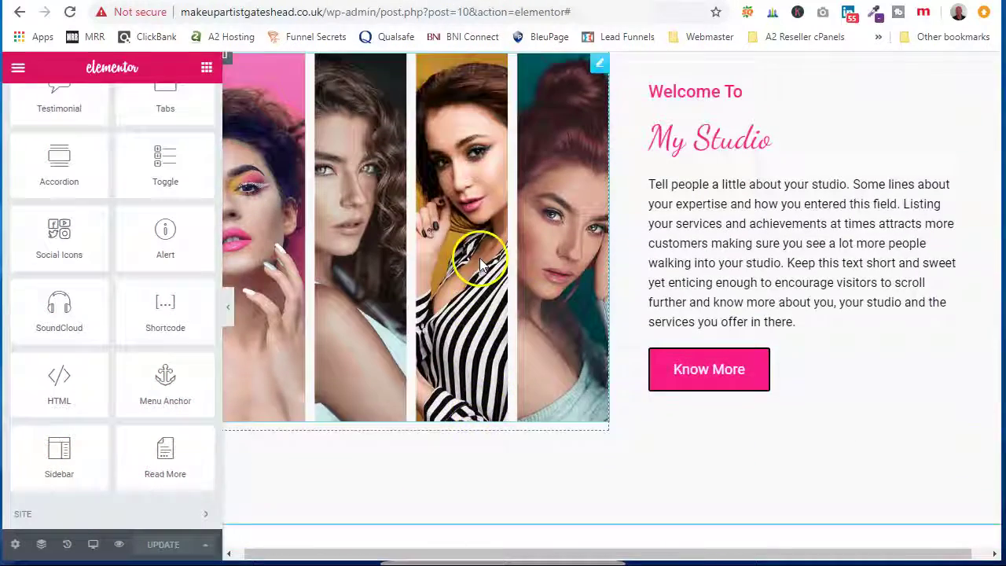
scroll(618, 165, "up", 2)
scroll(613, 167, "up", 6)
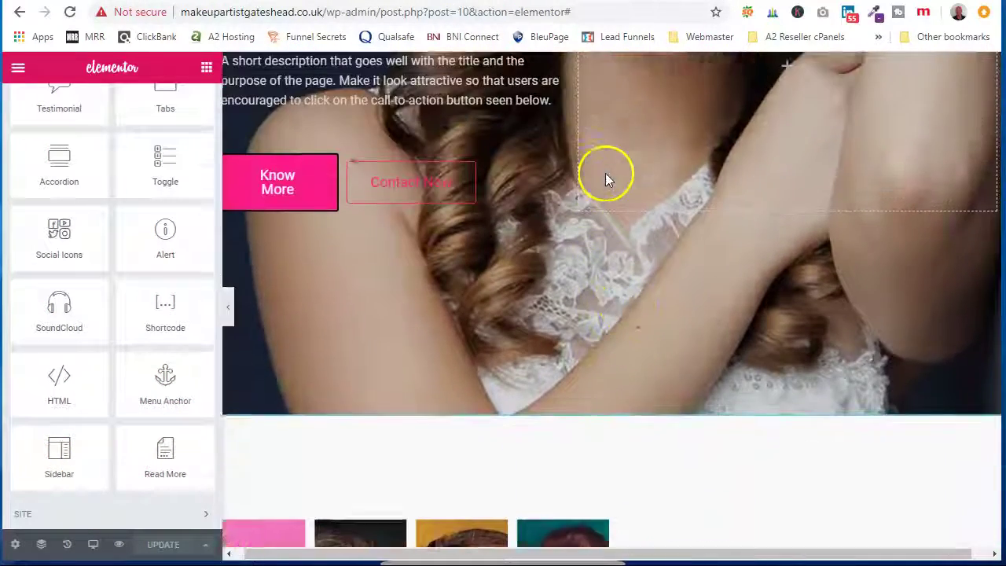